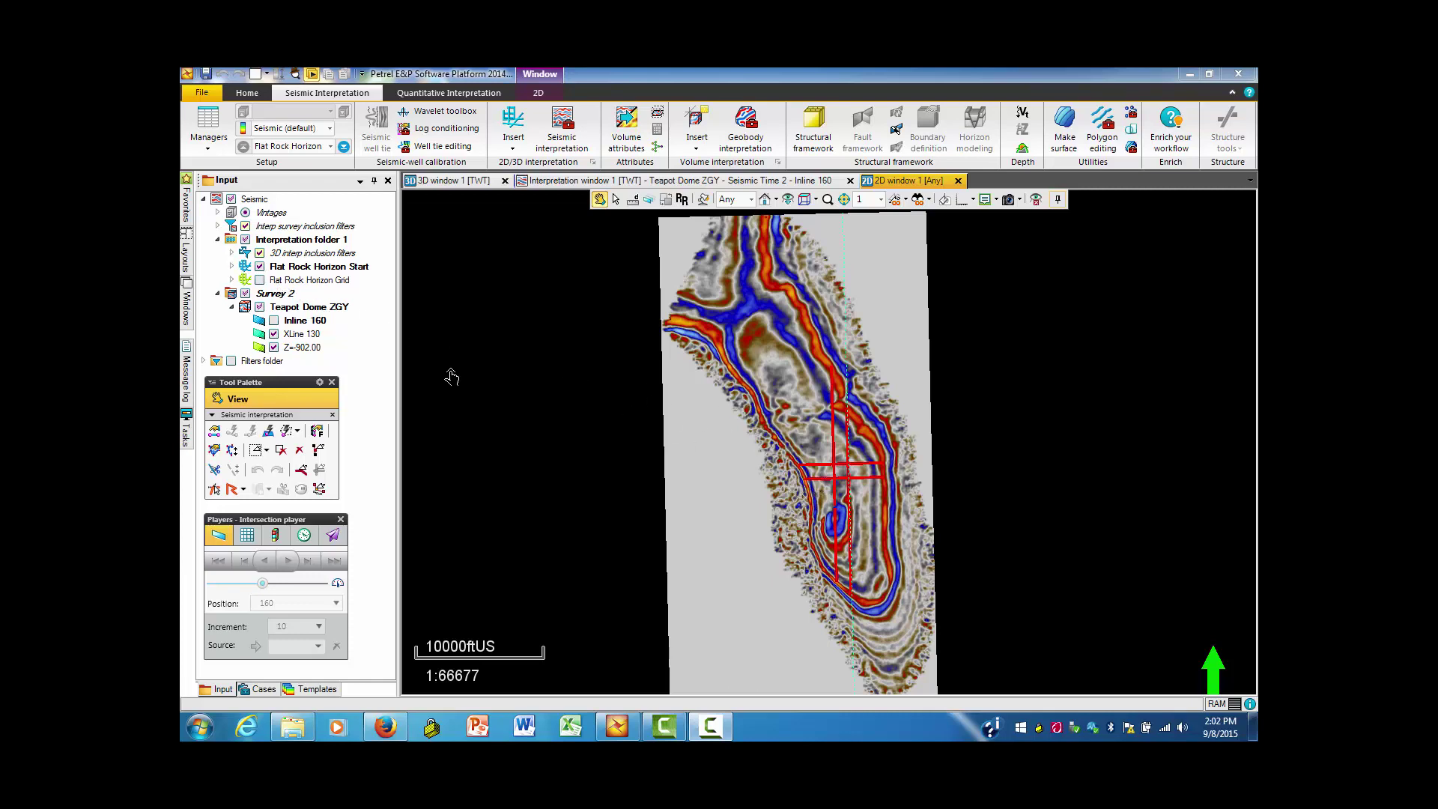
# Step: Display Flat Rock Horizon Grid instead of Flat Rock Horizon Start in the 2D window, and view the grid in the 3D window
pyautogui.click(259, 266)
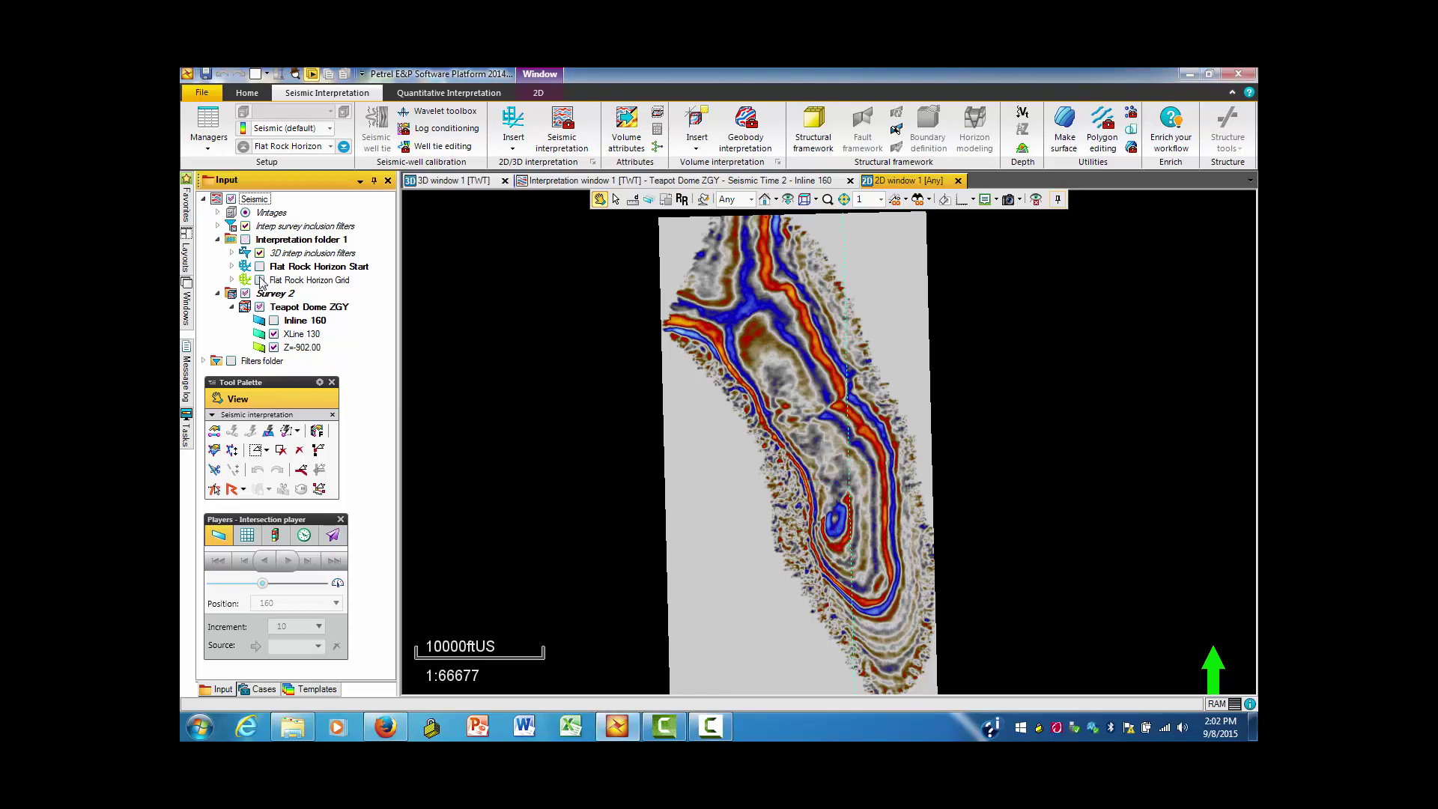
pyautogui.click(259, 281)
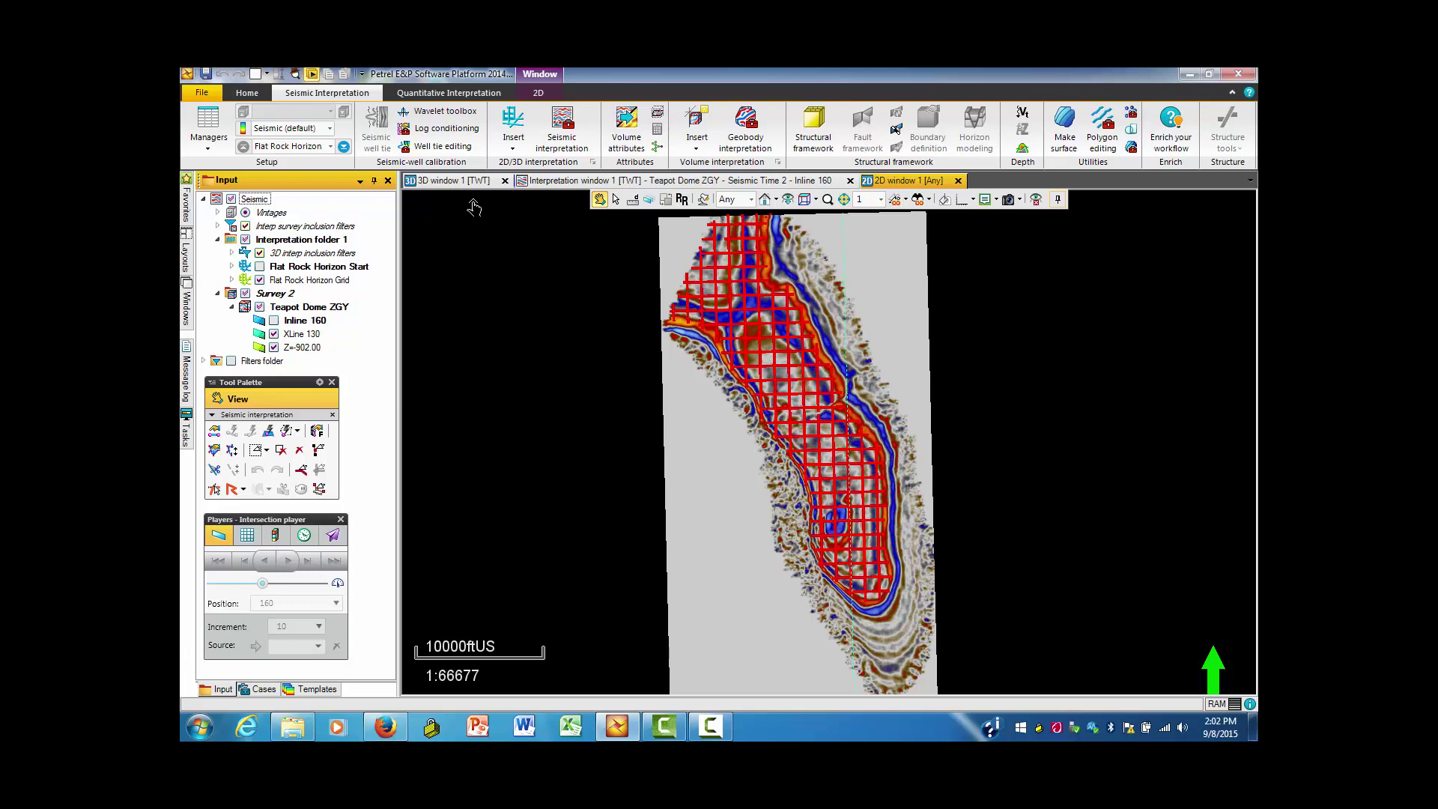
pyautogui.click(455, 180)
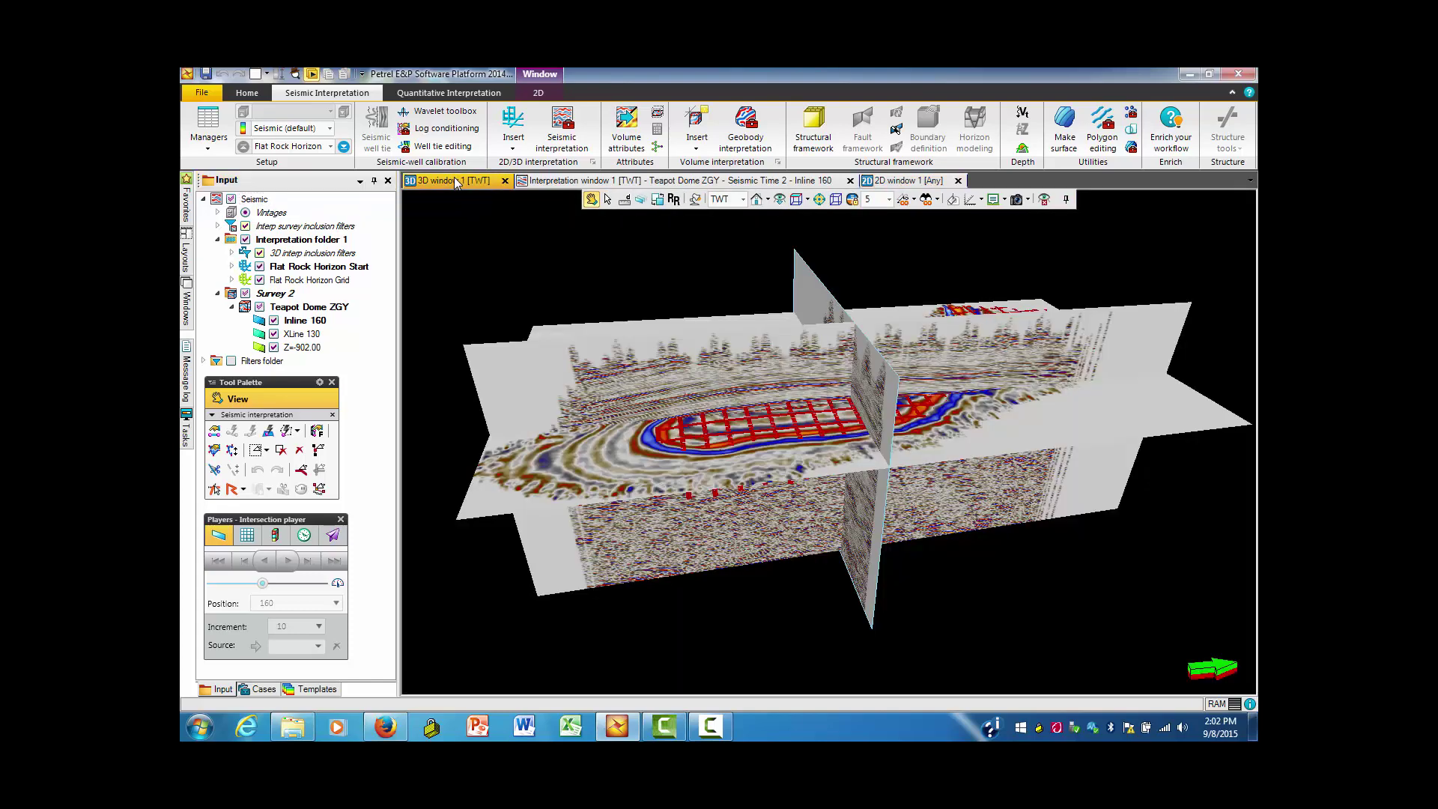
pyautogui.moveTo(901, 453); pyautogui.dragTo(874, 595)
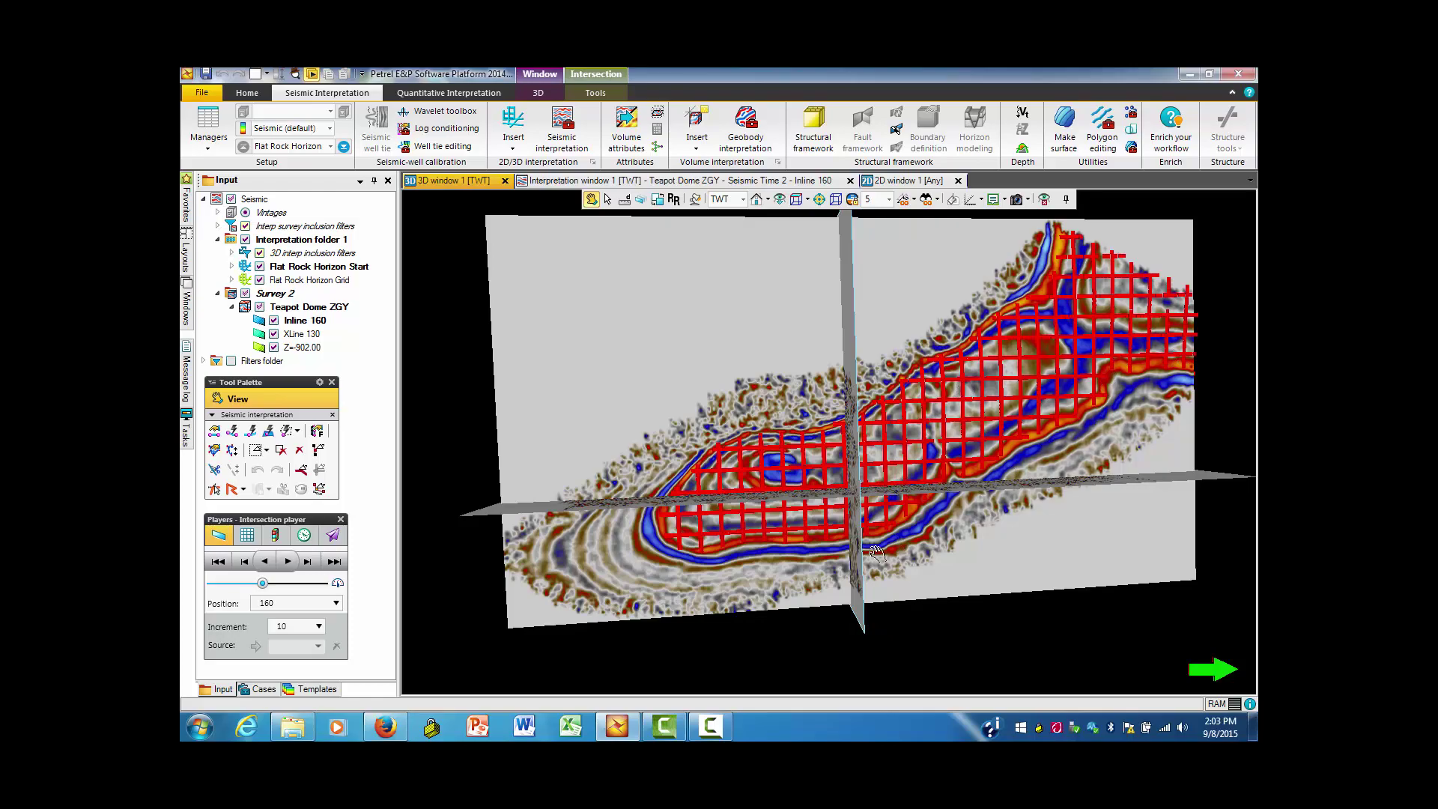
pyautogui.moveTo(889, 552); pyautogui.dragTo(892, 473)
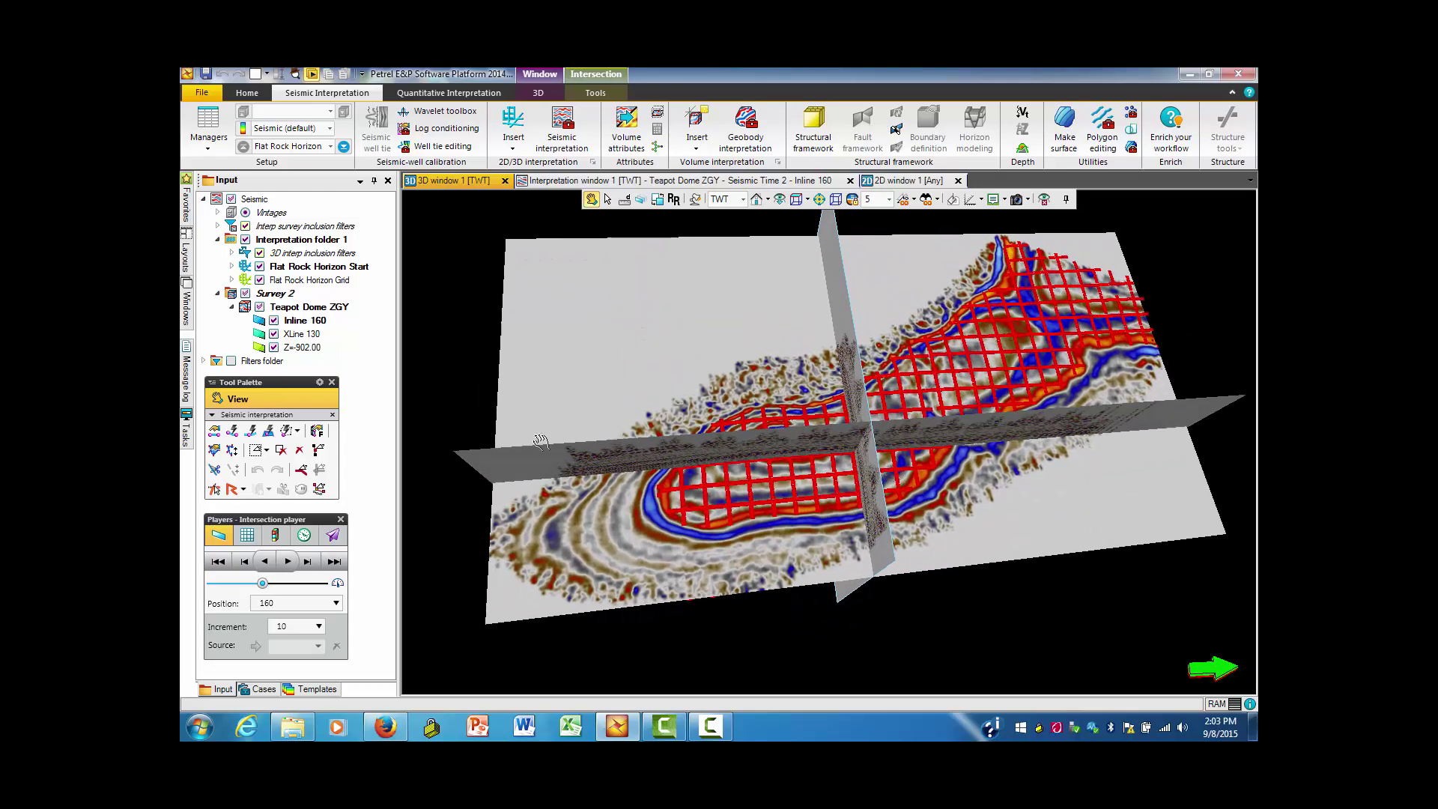
# Step: Move the time slice to Z=-1036 in the 3D window and view the horizon grid on it from above
pyautogui.click(641, 202)
pyautogui.moveTo(769, 523); pyautogui.dragTo(766, 532)
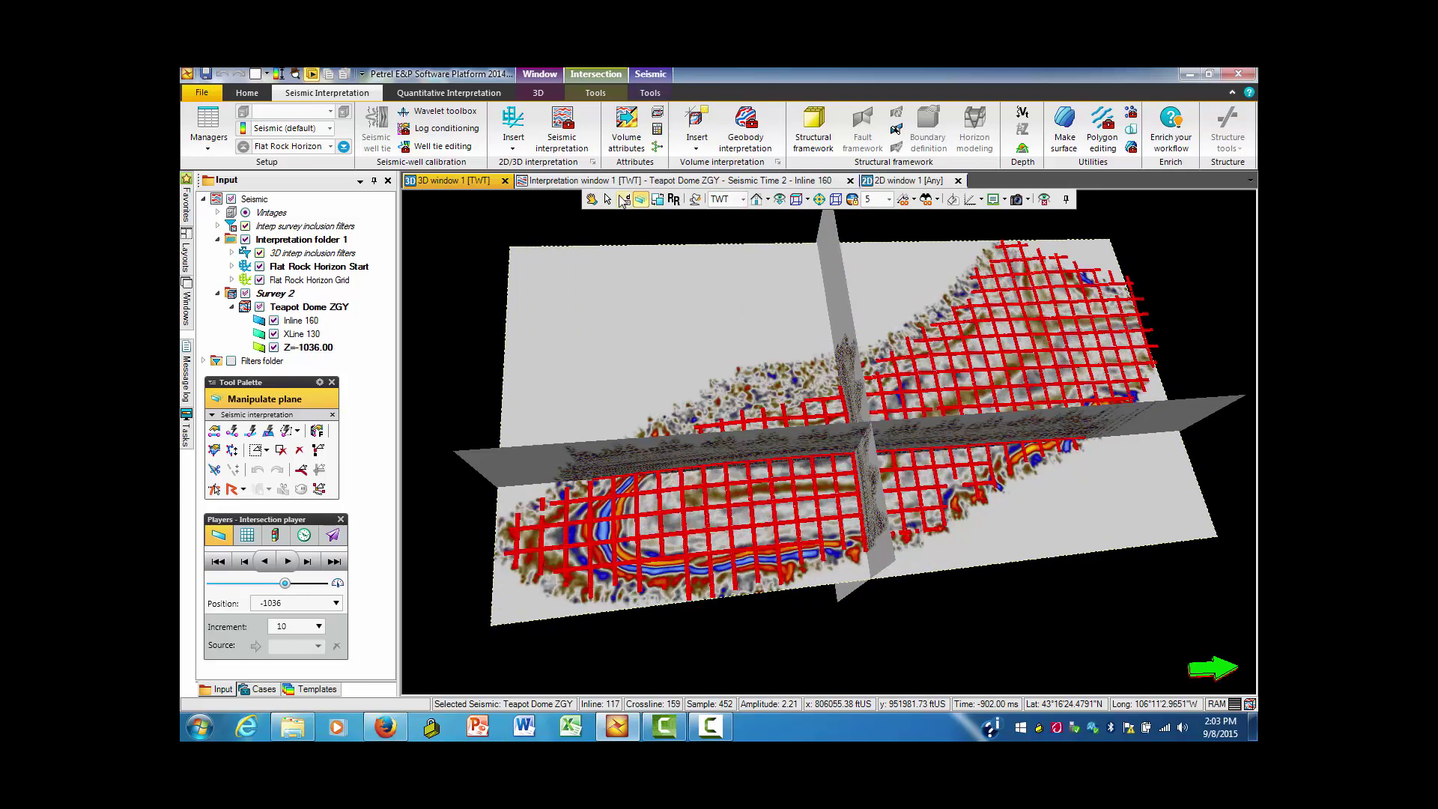
pyautogui.click(591, 199)
pyautogui.moveTo(906, 566); pyautogui.dragTo(891, 624)
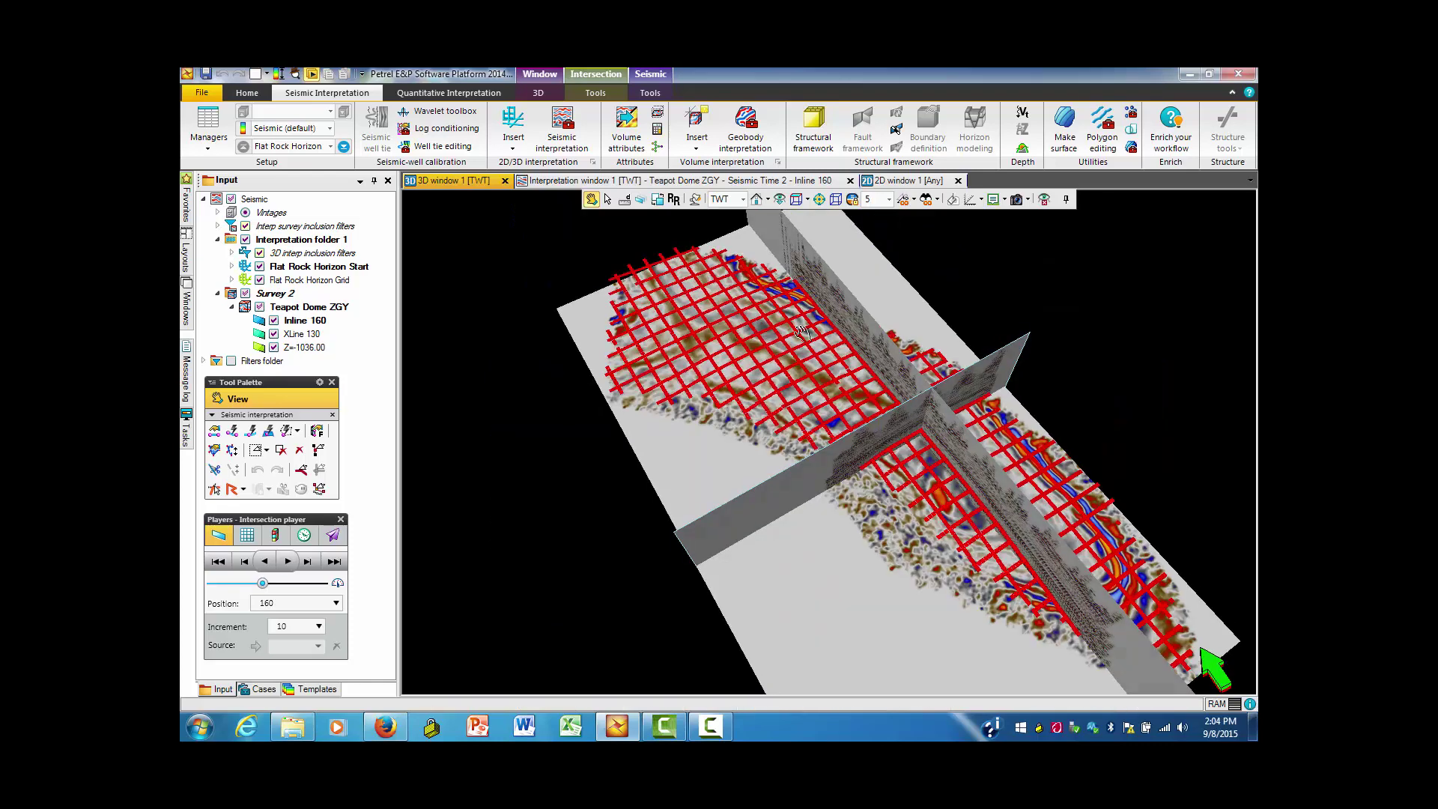
pyautogui.moveTo(779, 389); pyautogui.dragTo(808, 369)
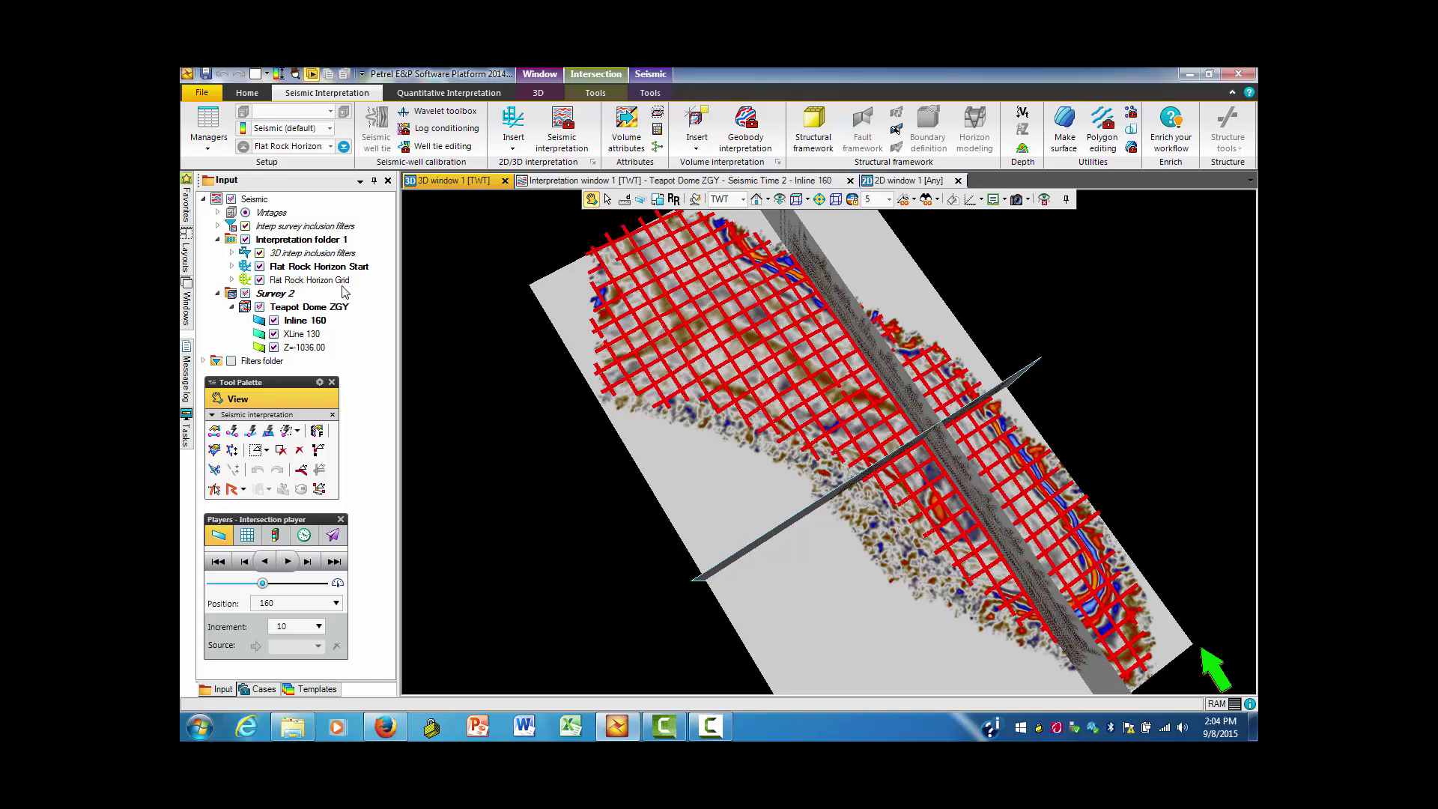
# Step: Set Flat Rock Horizon Grid to a local color table, keeping its old local color table
pyautogui.doubleClick(312, 283)
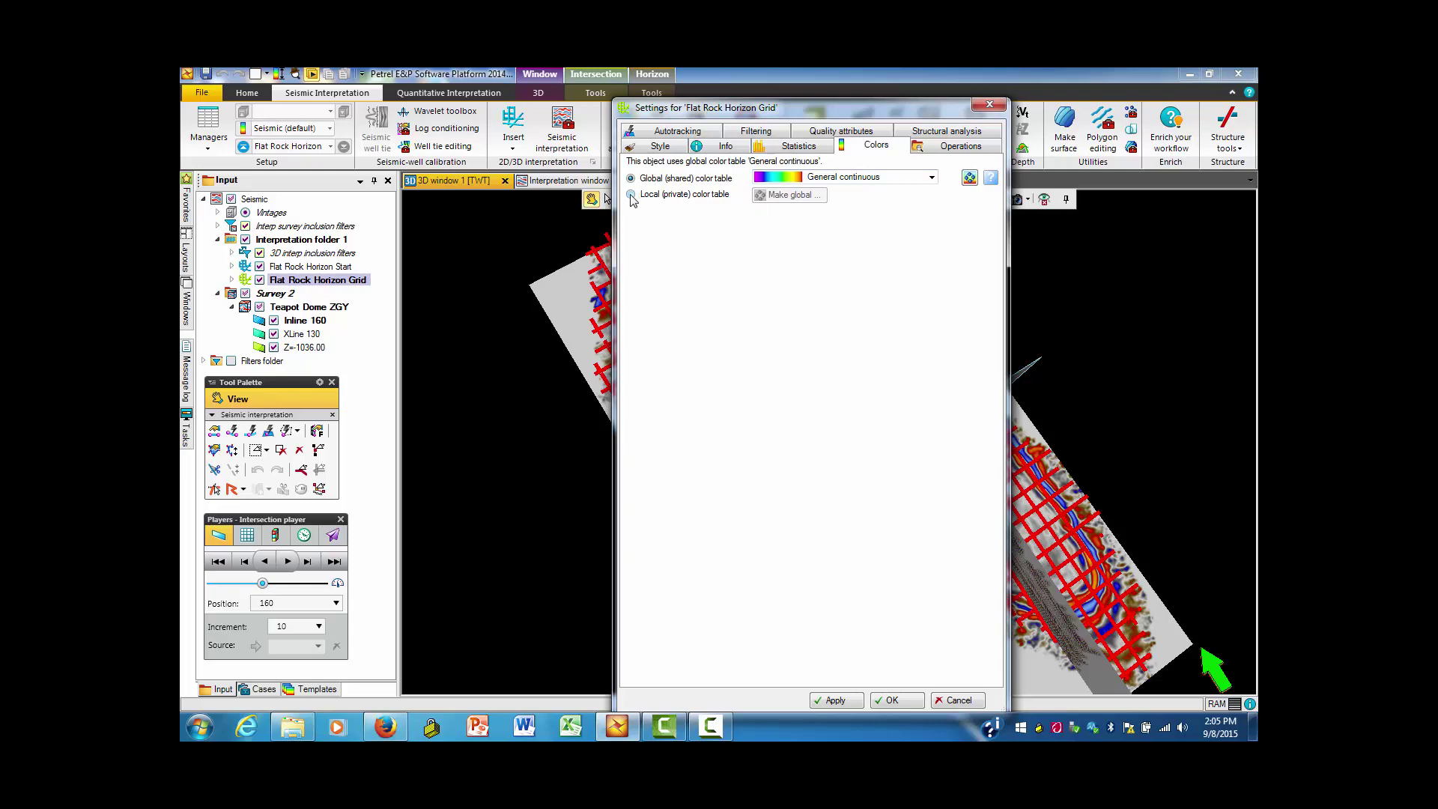
pyautogui.click(631, 196)
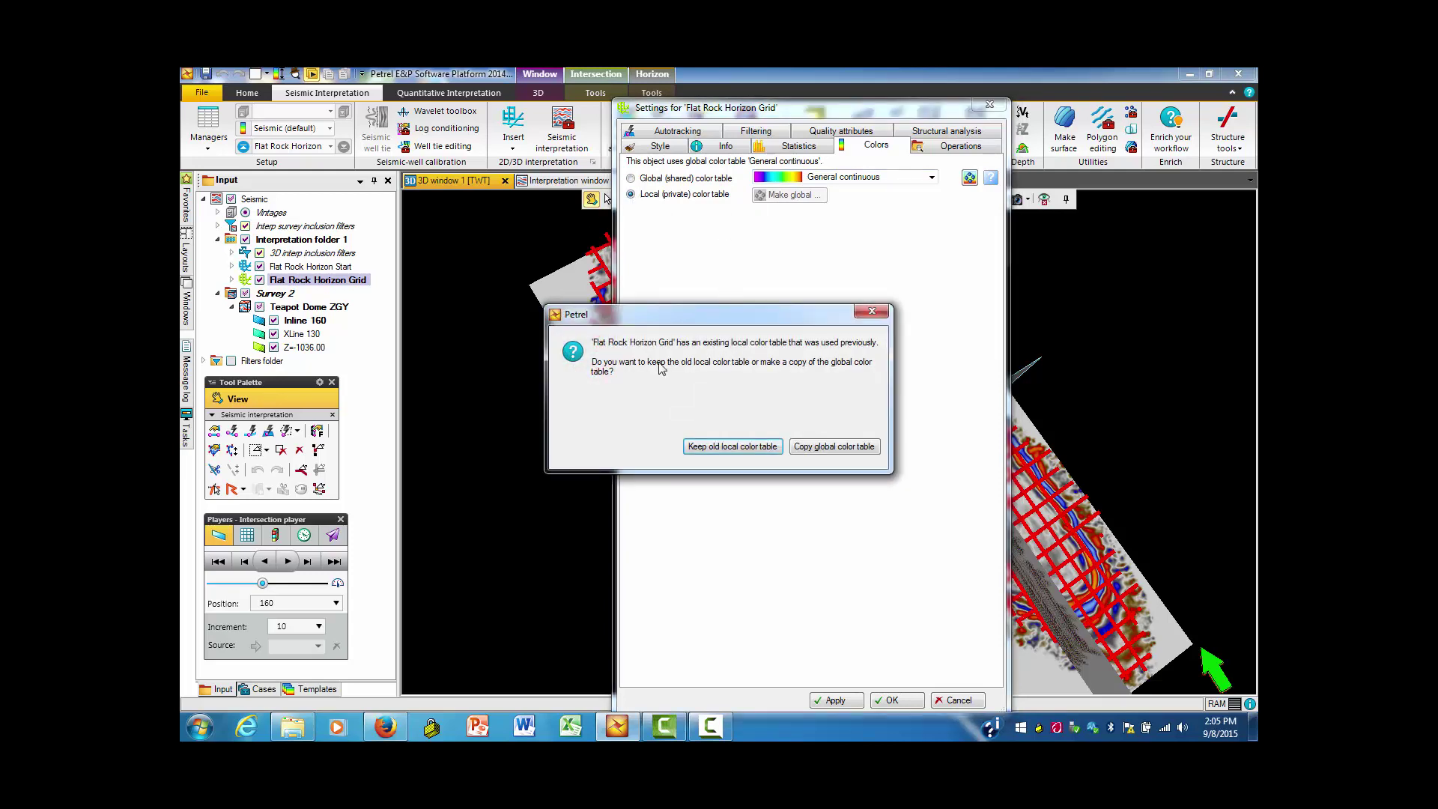
pyautogui.click(744, 449)
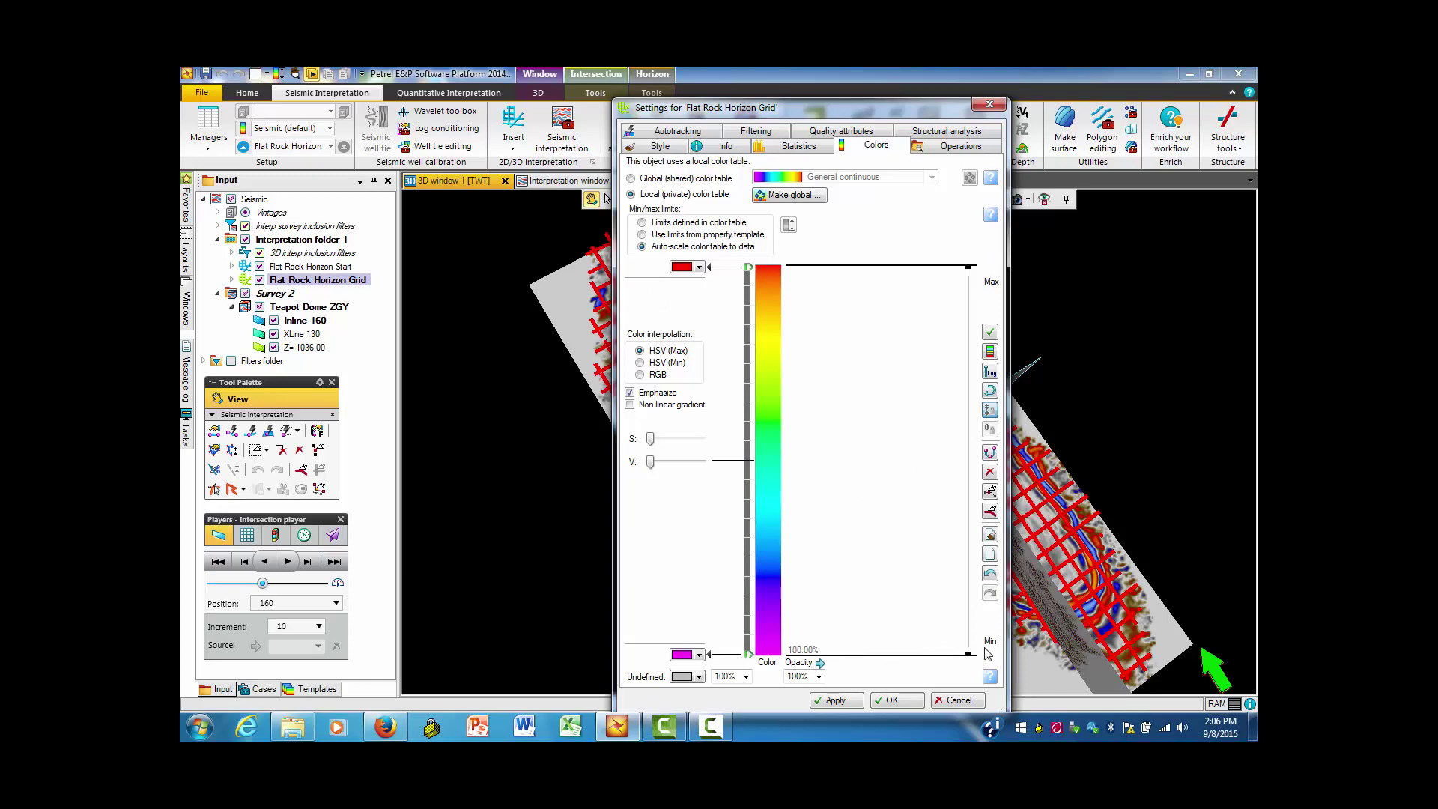
pyautogui.click(903, 703)
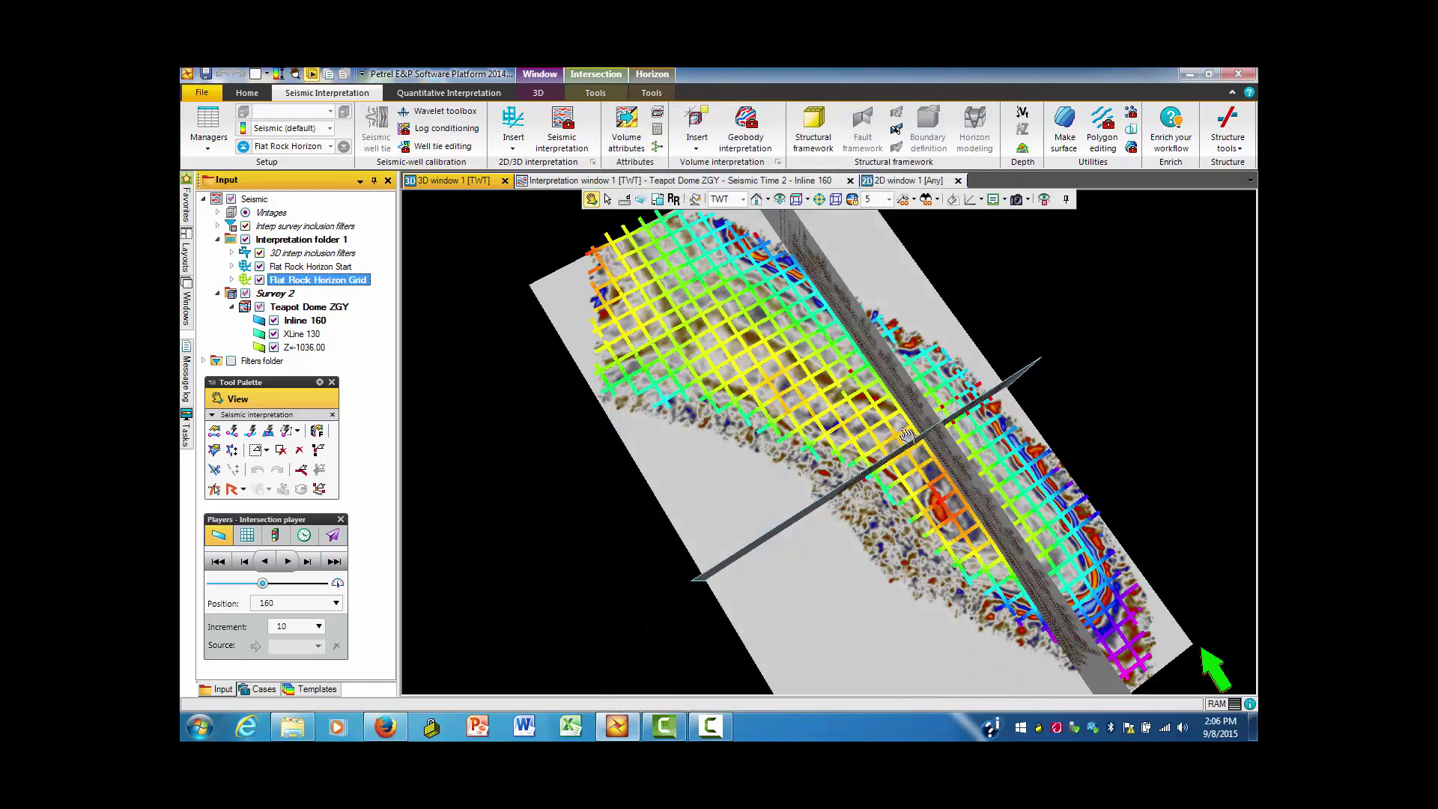
# Step: Hide the time slice and Flat Rock Horizon Start in the 3D window and view the colored horizon grid
pyautogui.moveTo(907, 435); pyautogui.dragTo(861, 453)
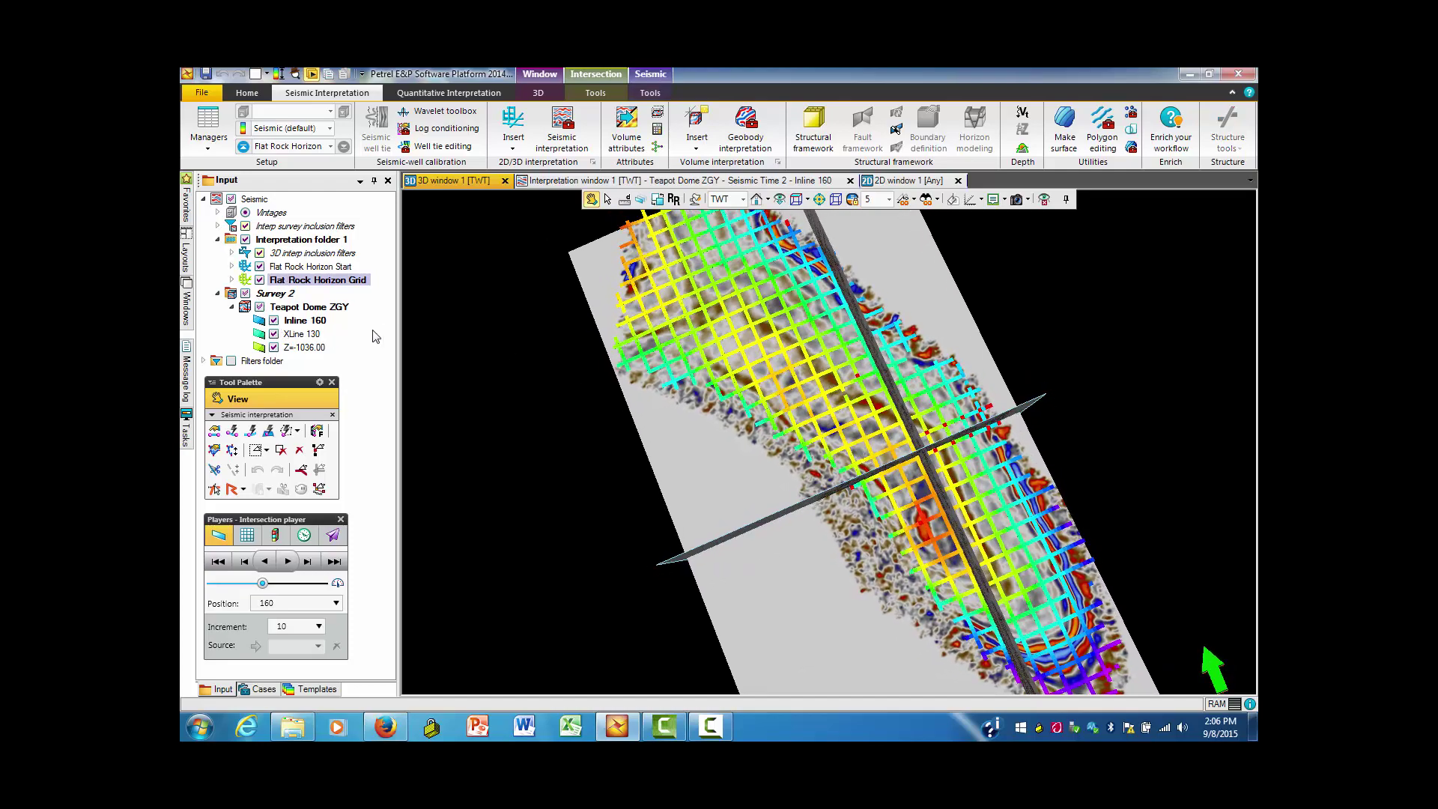
pyautogui.click(274, 347)
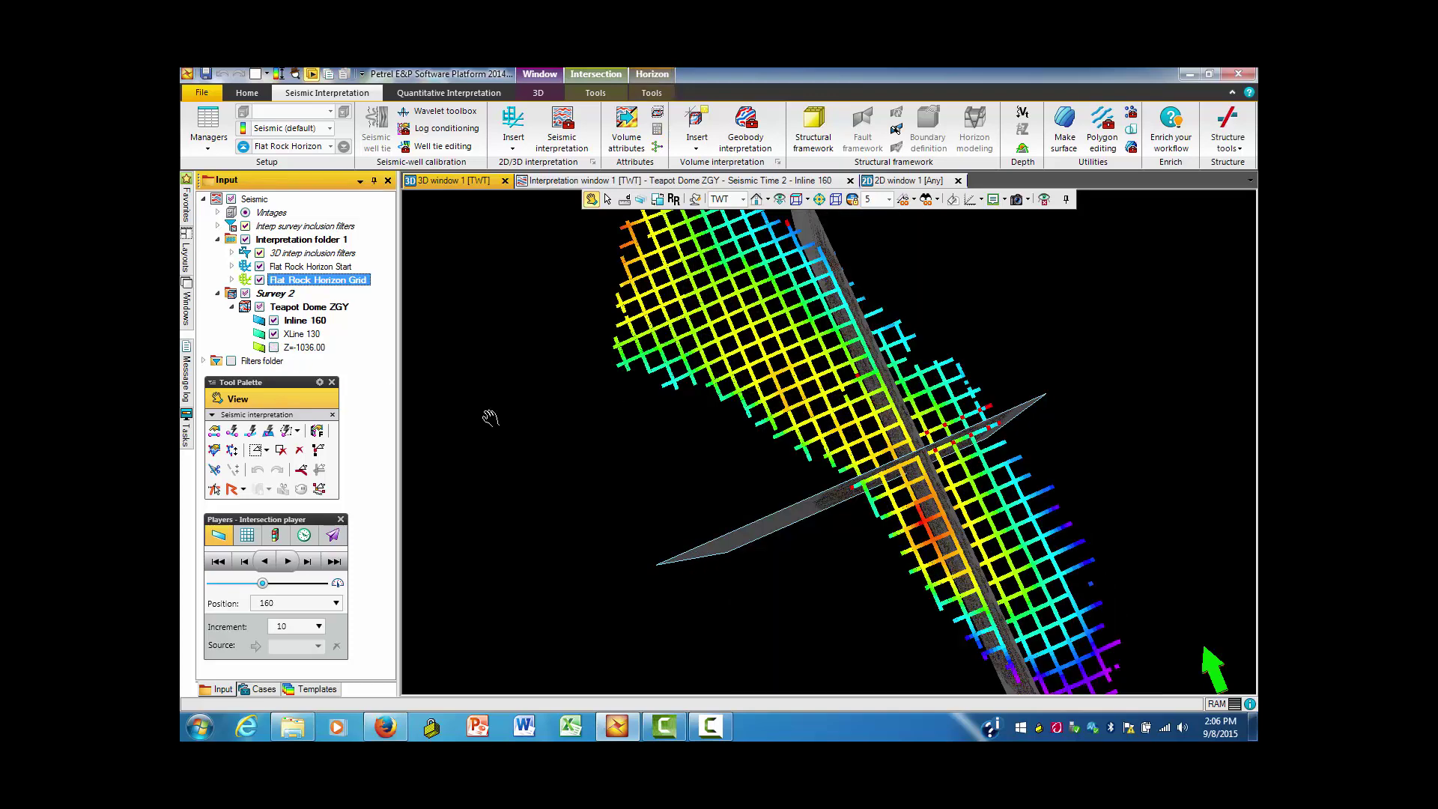
pyautogui.moveTo(882, 425); pyautogui.dragTo(846, 533)
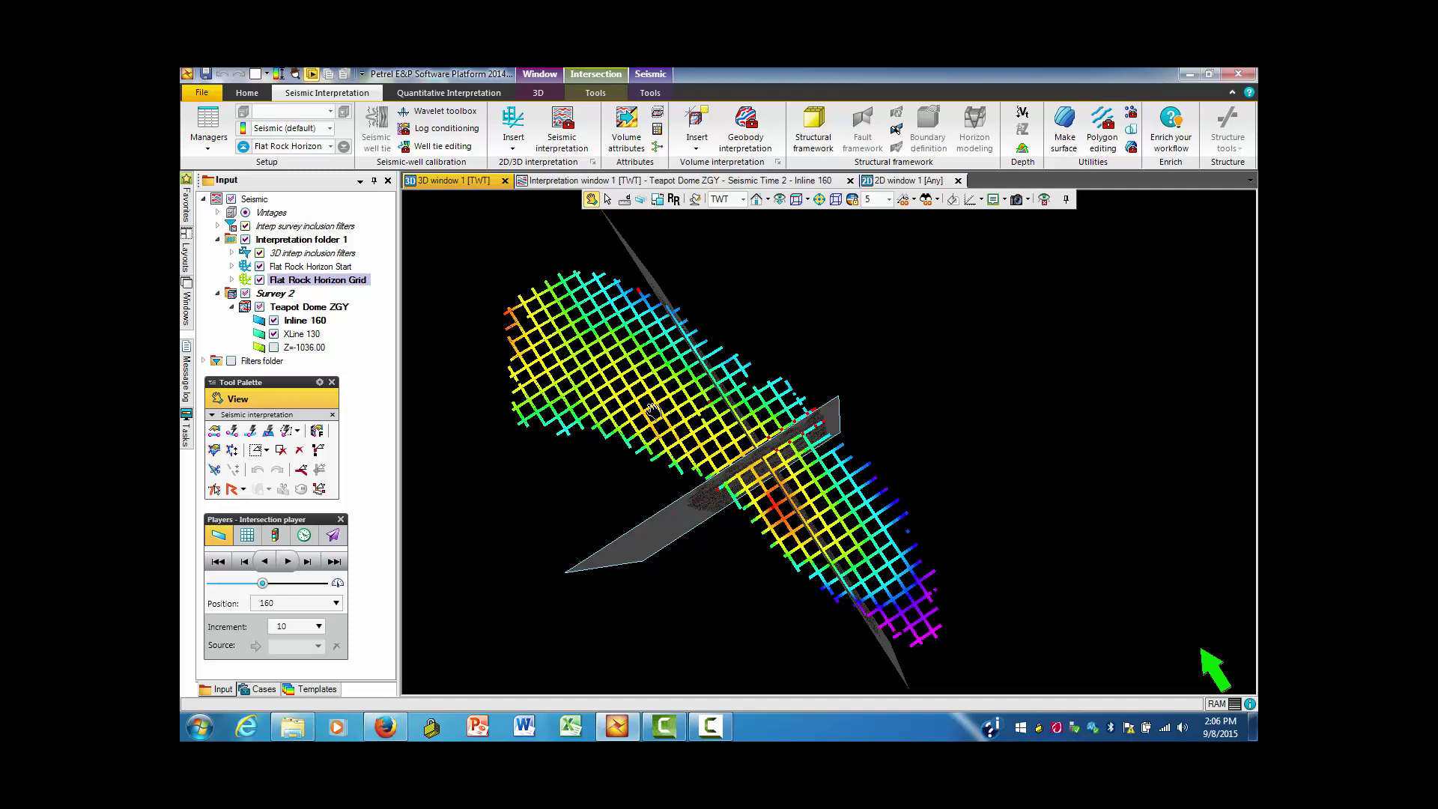
pyautogui.moveTo(743, 389); pyautogui.dragTo(876, 414)
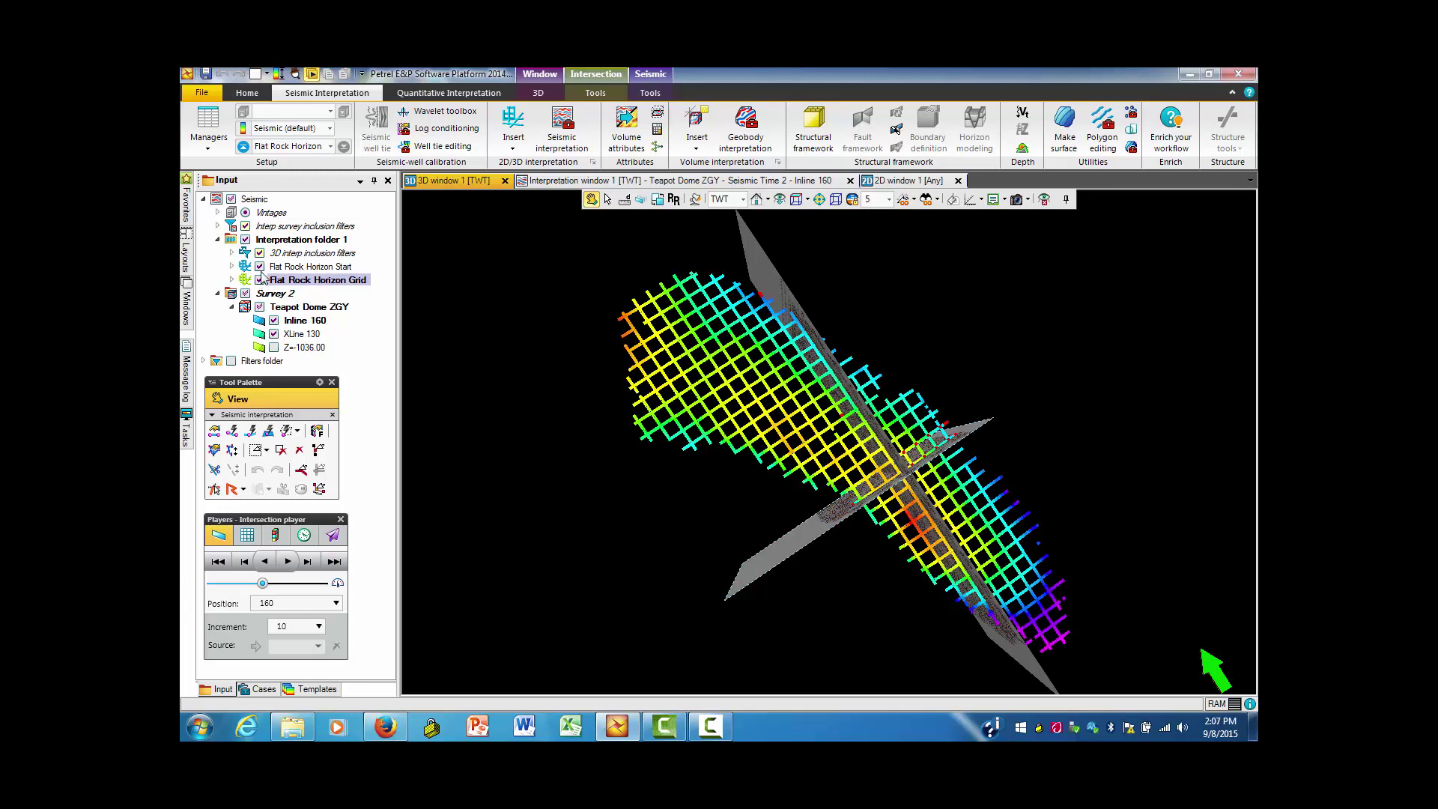
pyautogui.click(261, 268)
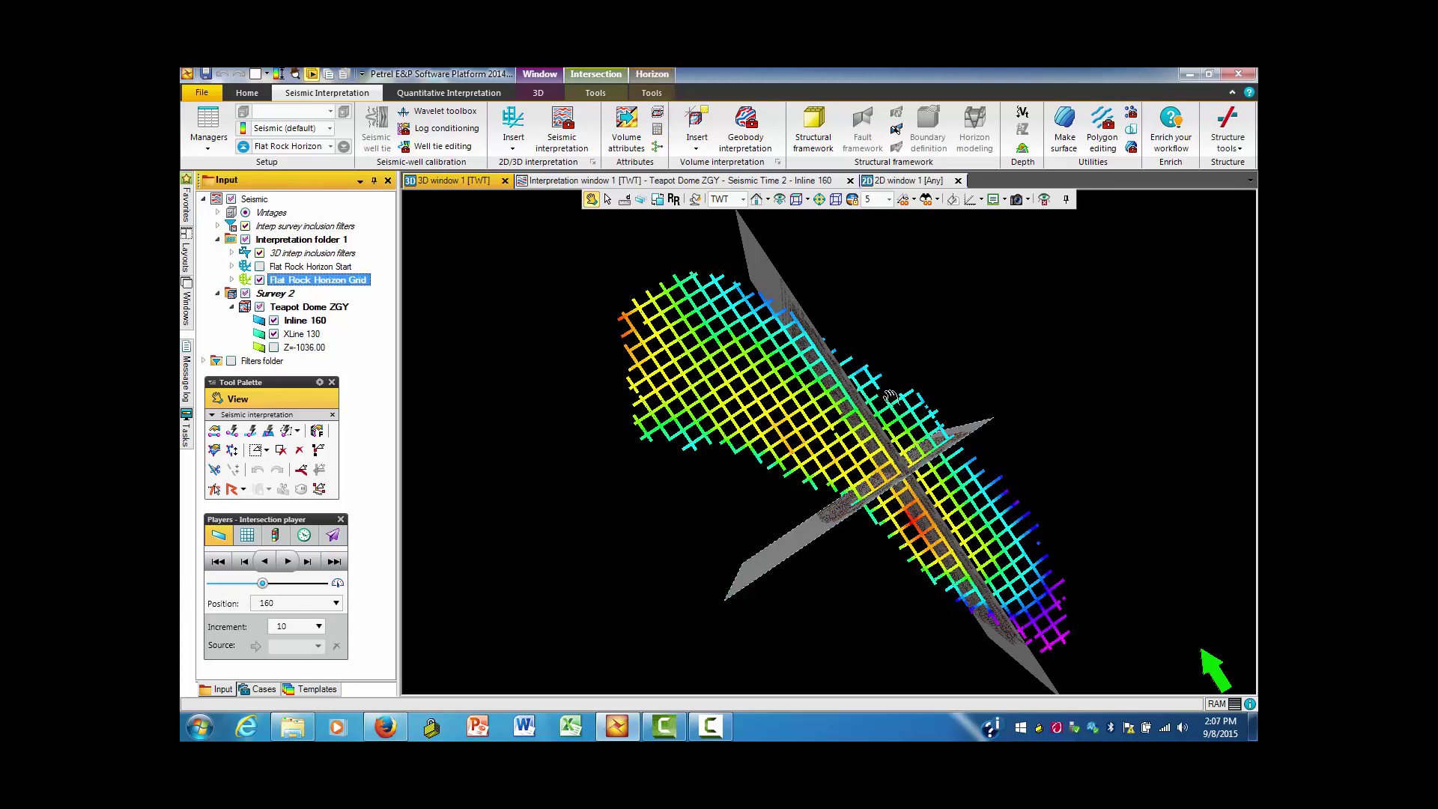
pyautogui.moveTo(863, 459); pyautogui.dragTo(805, 410)
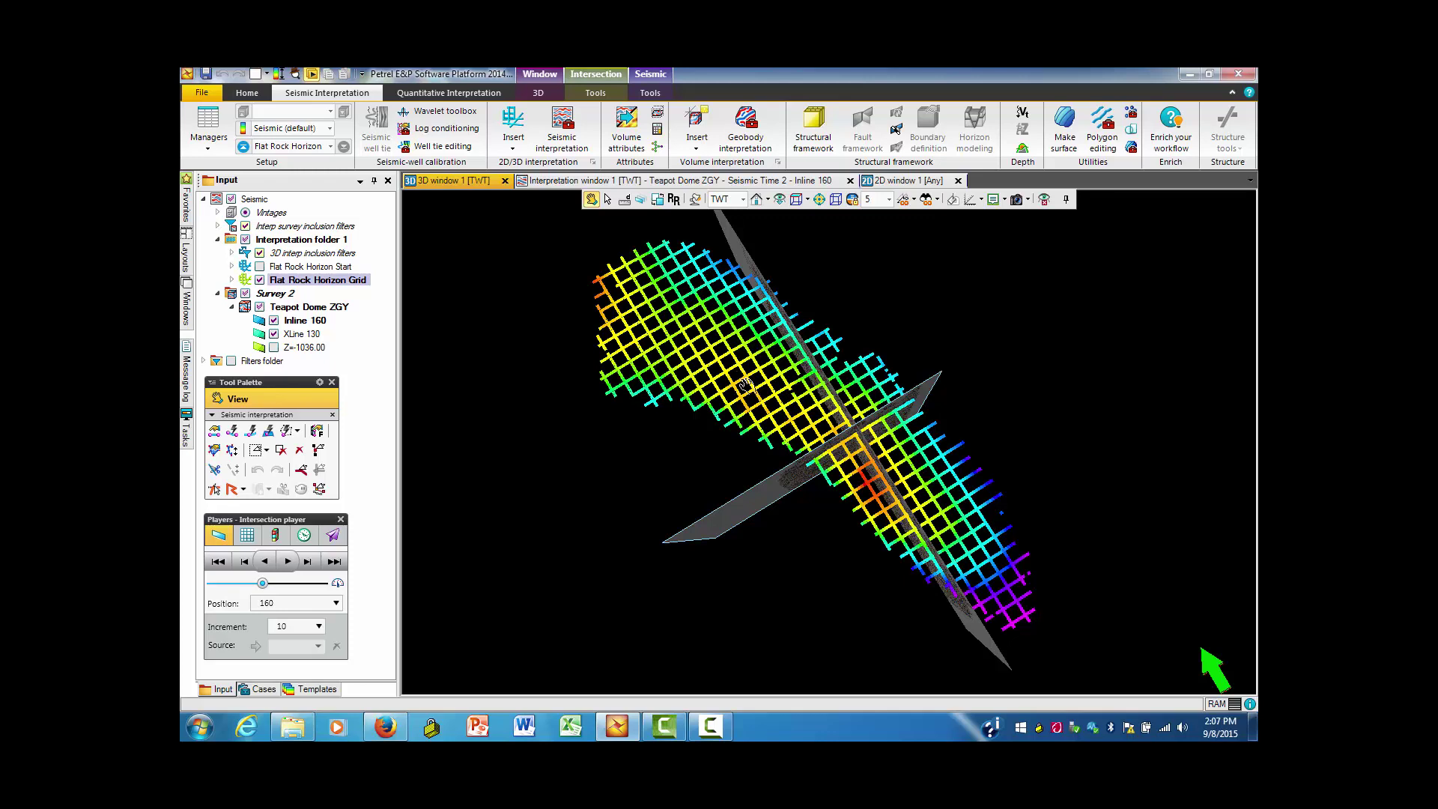
pyautogui.moveTo(782, 391); pyautogui.dragTo(780, 394)
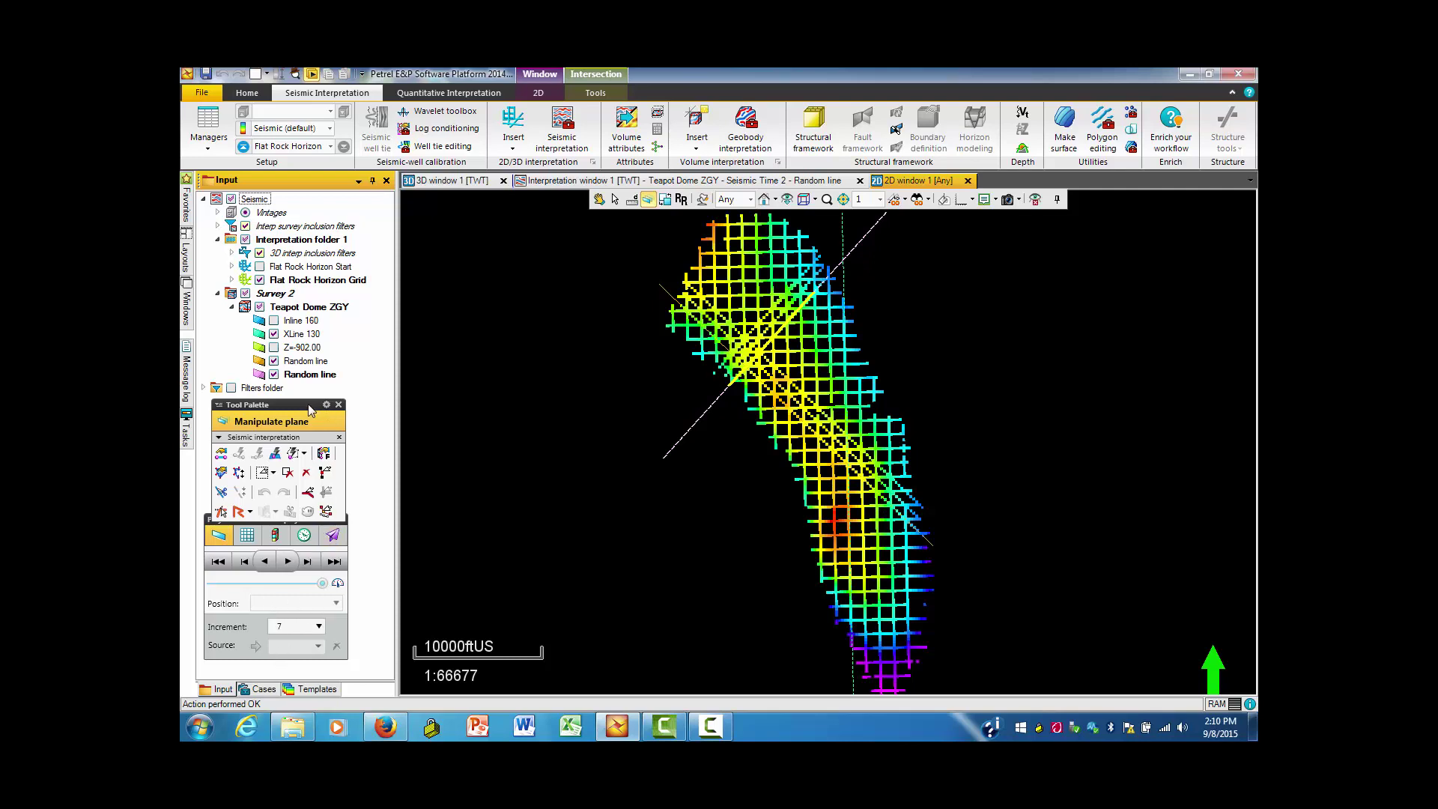
# Step: Examine Flat Rock Horizon Grid up close around the intersection of the inline, crossline and time slice in the 3D window
pyautogui.moveTo(309, 406); pyautogui.dragTo(312, 386)
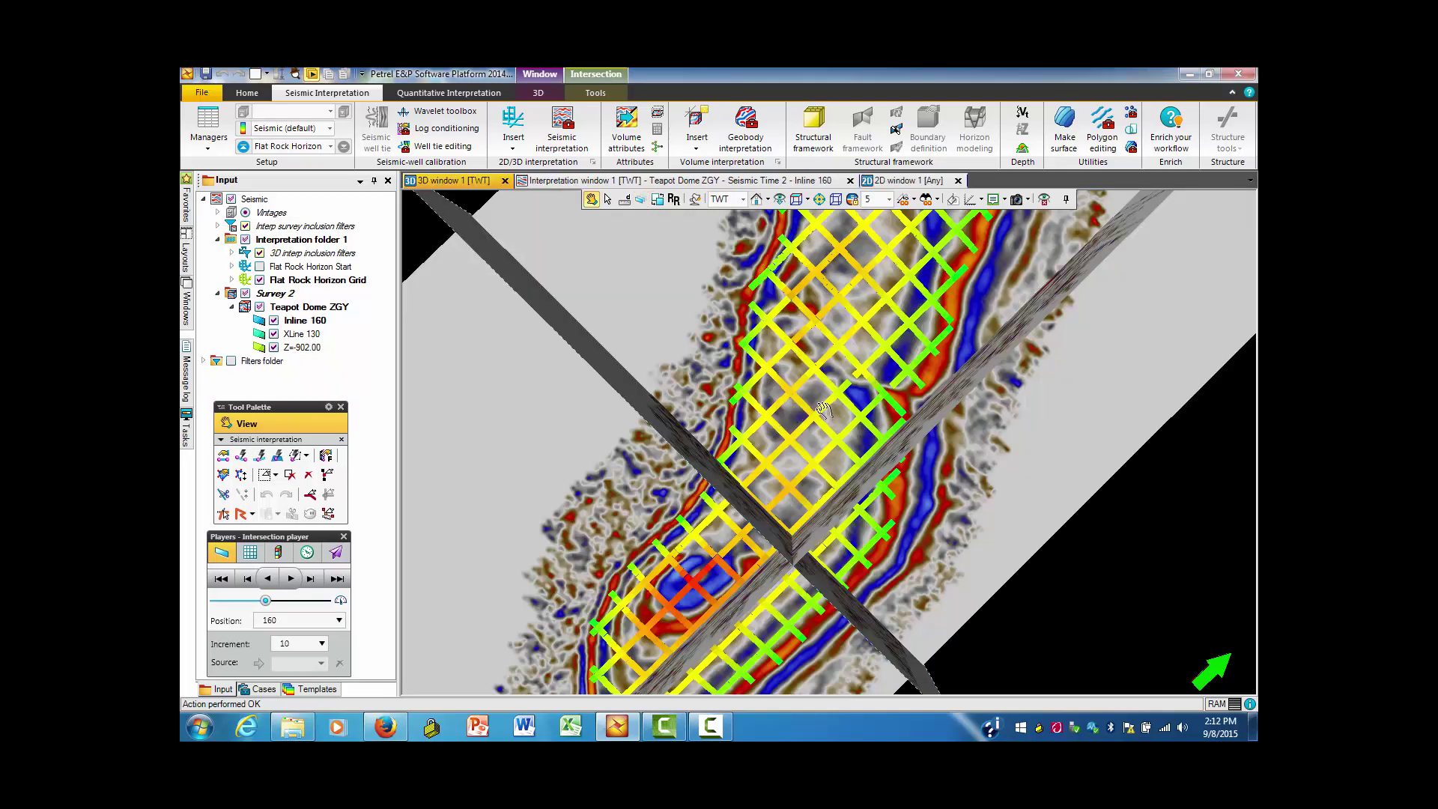
pyautogui.scroll(5, 822, 408)
pyautogui.scroll(8, 822, 408)
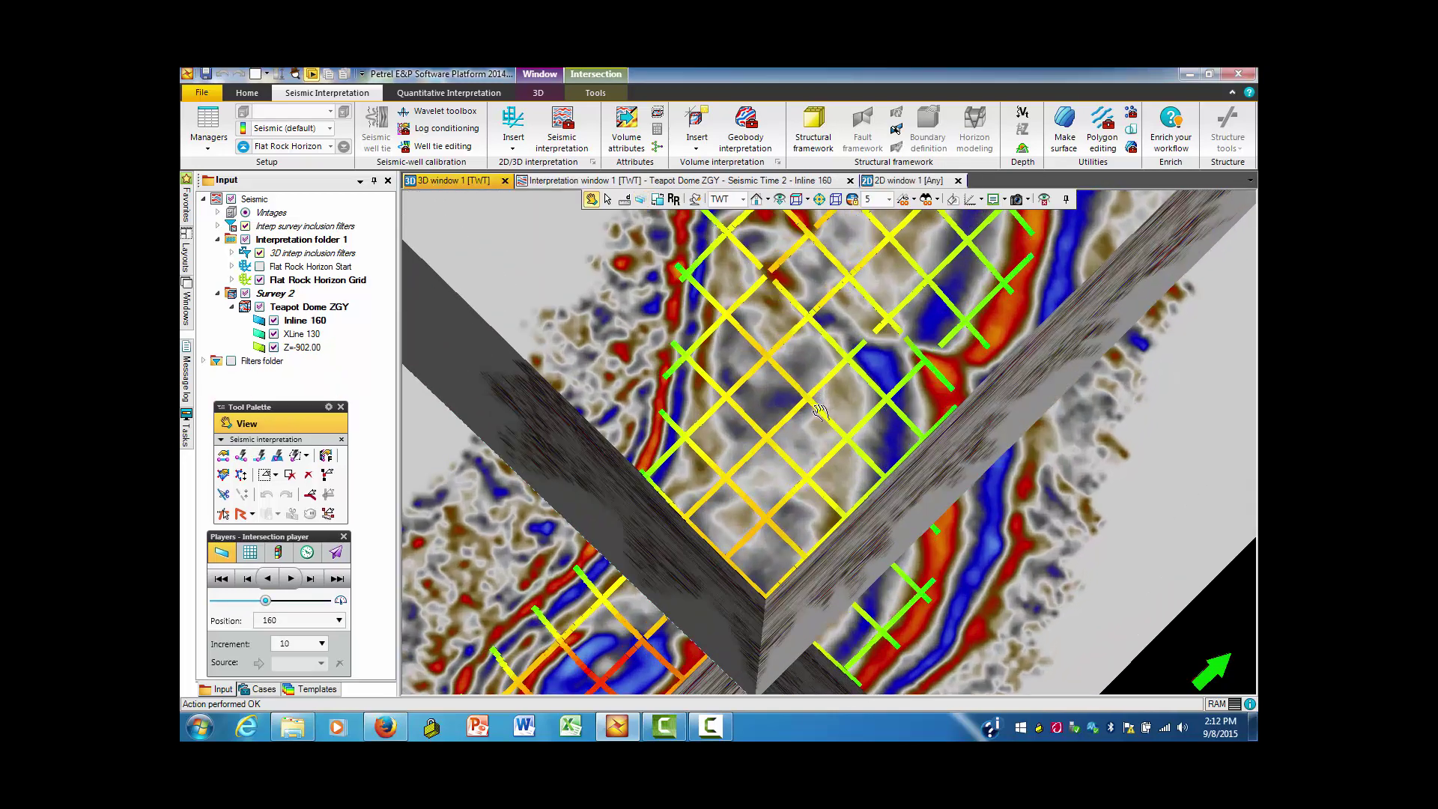
pyautogui.scroll(8, 818, 417)
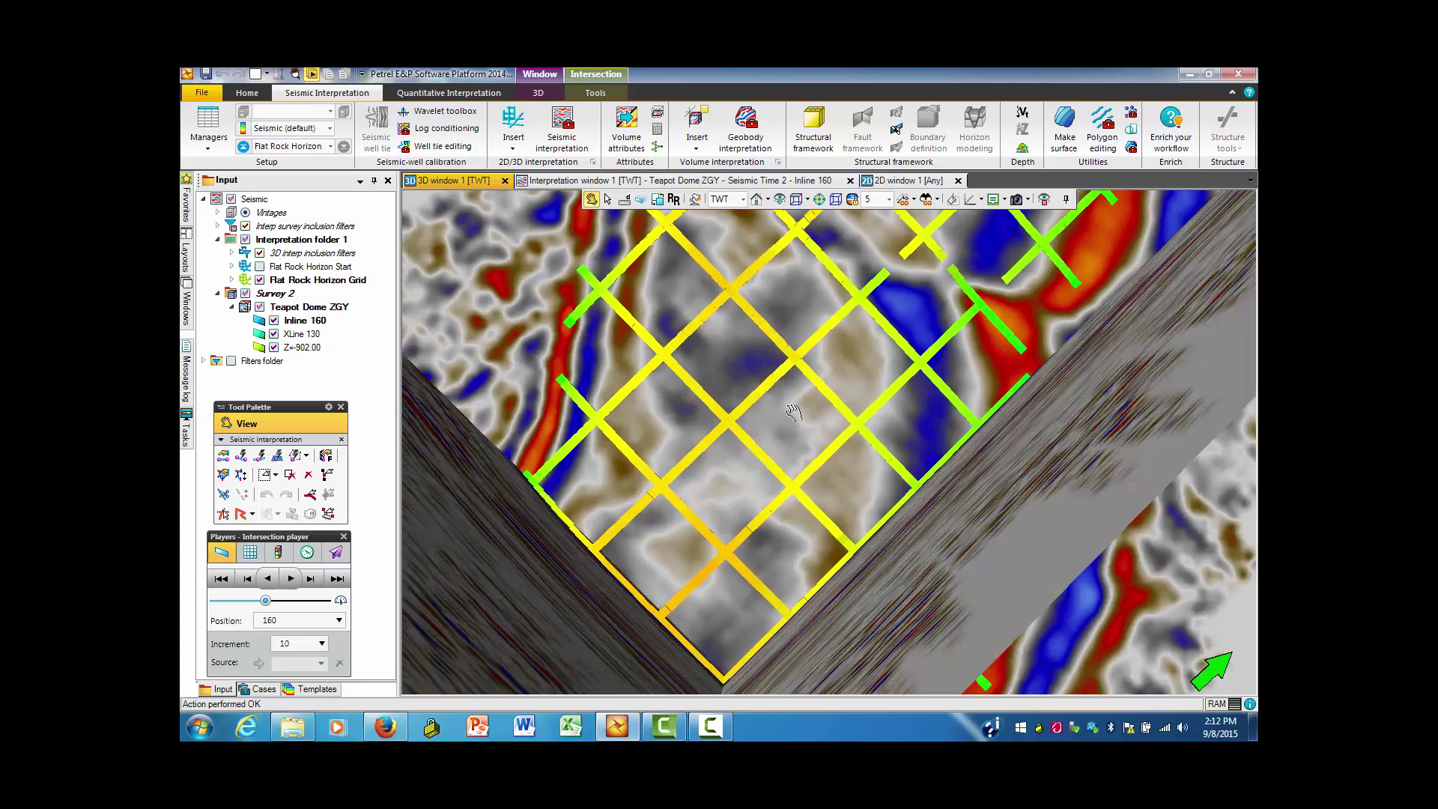
pyautogui.scroll(-4, 779, 309)
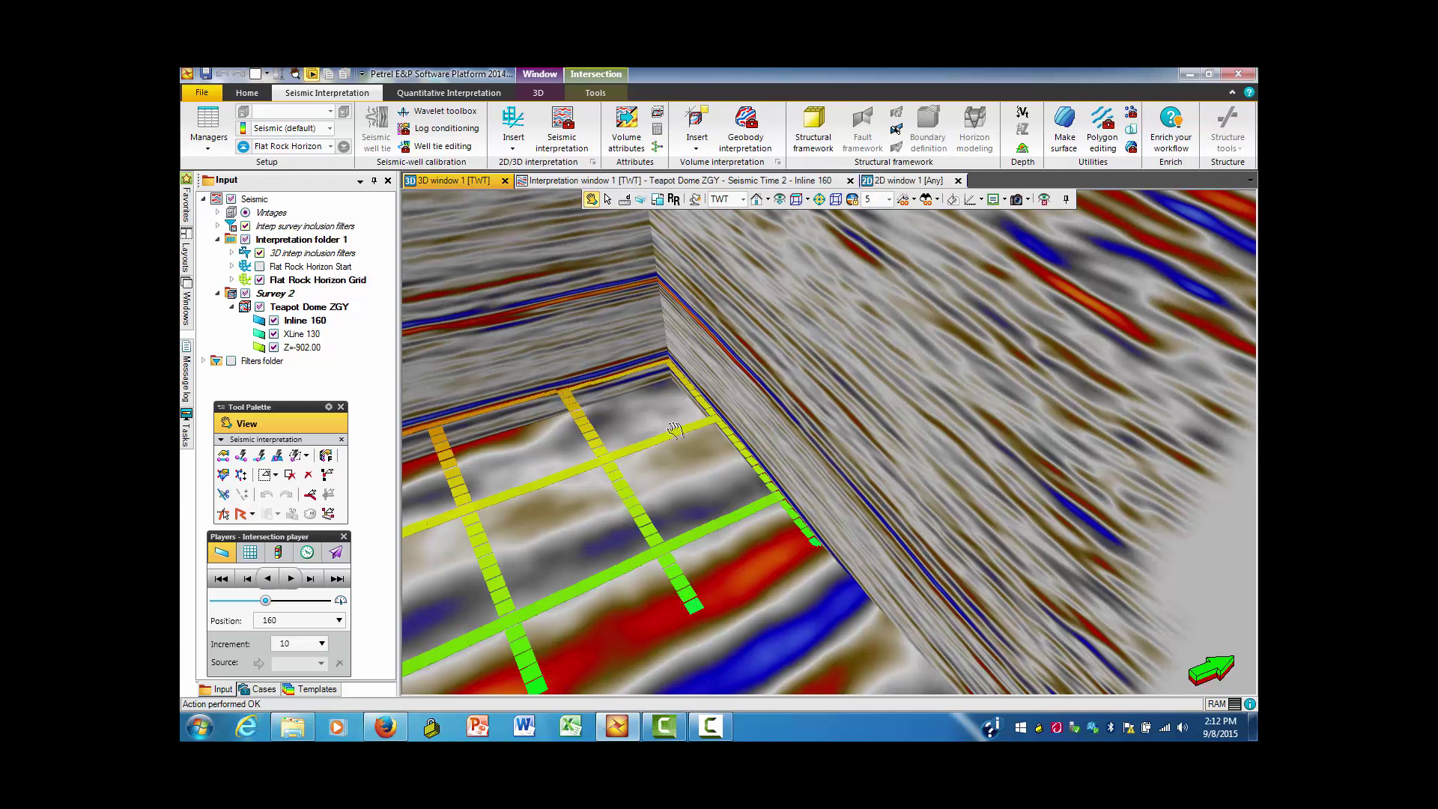
pyautogui.moveTo(753, 316); pyautogui.dragTo(767, 434)
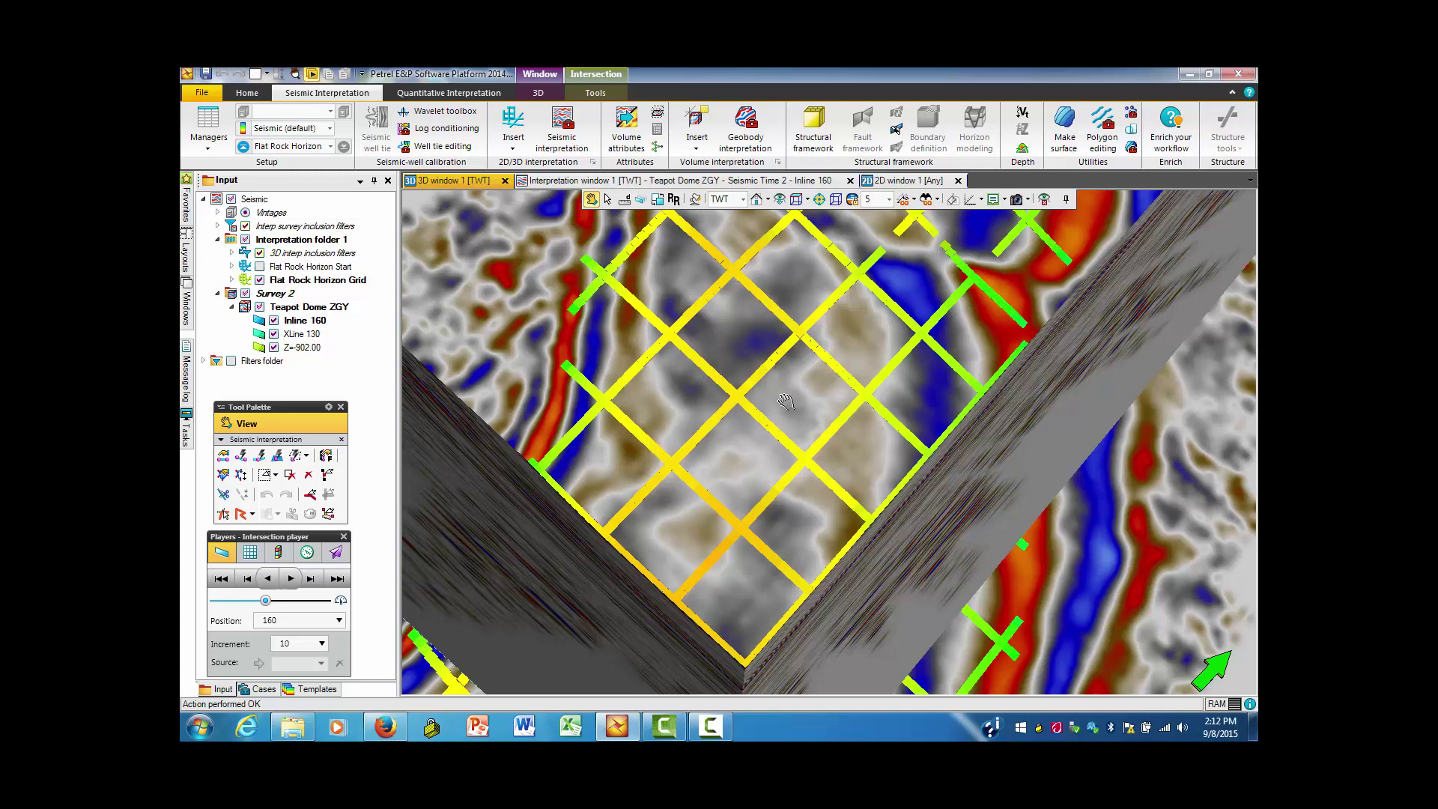
pyautogui.moveTo(786, 404); pyautogui.dragTo(800, 354)
pyautogui.moveTo(865, 451); pyautogui.dragTo(884, 490)
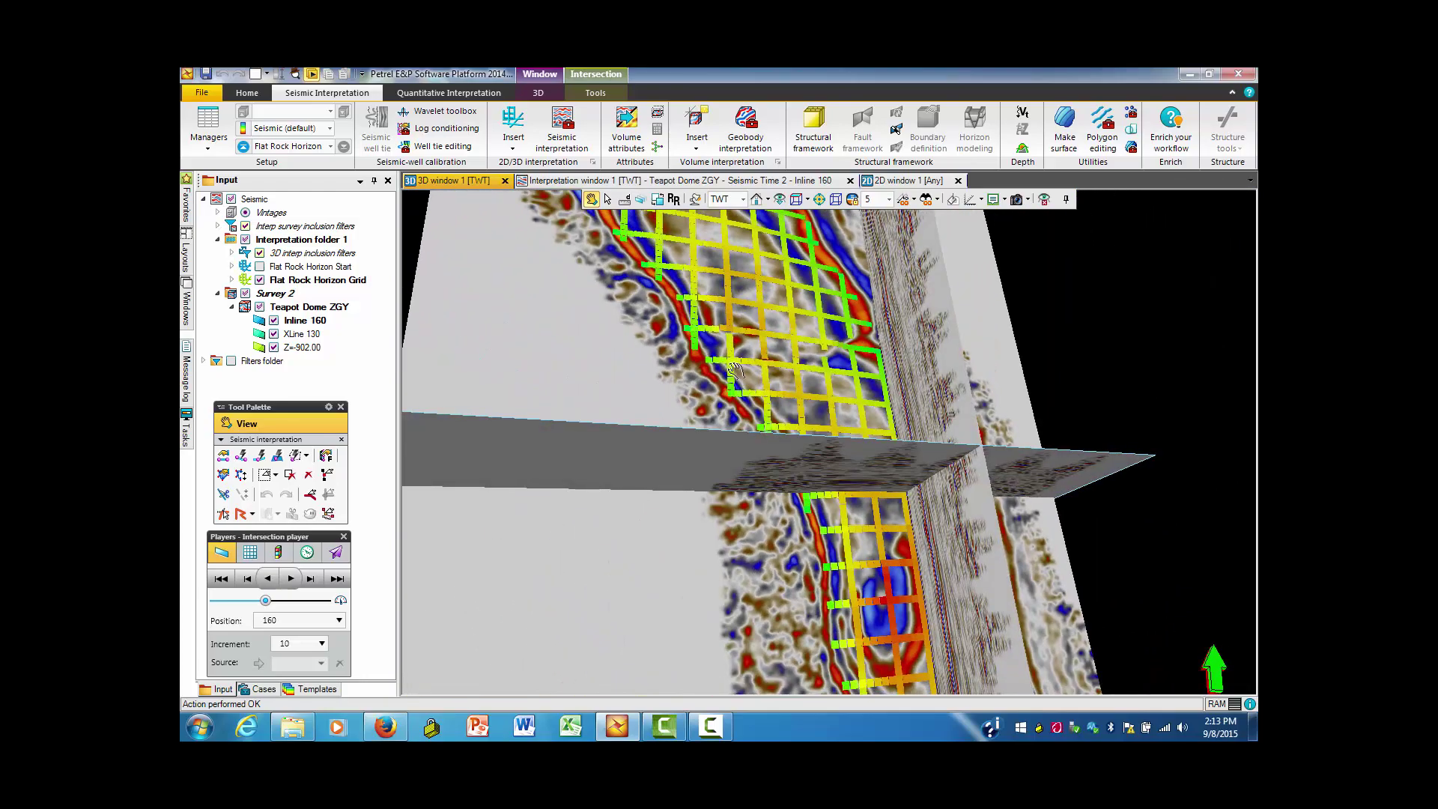
pyautogui.moveTo(733, 371); pyautogui.dragTo(649, 381)
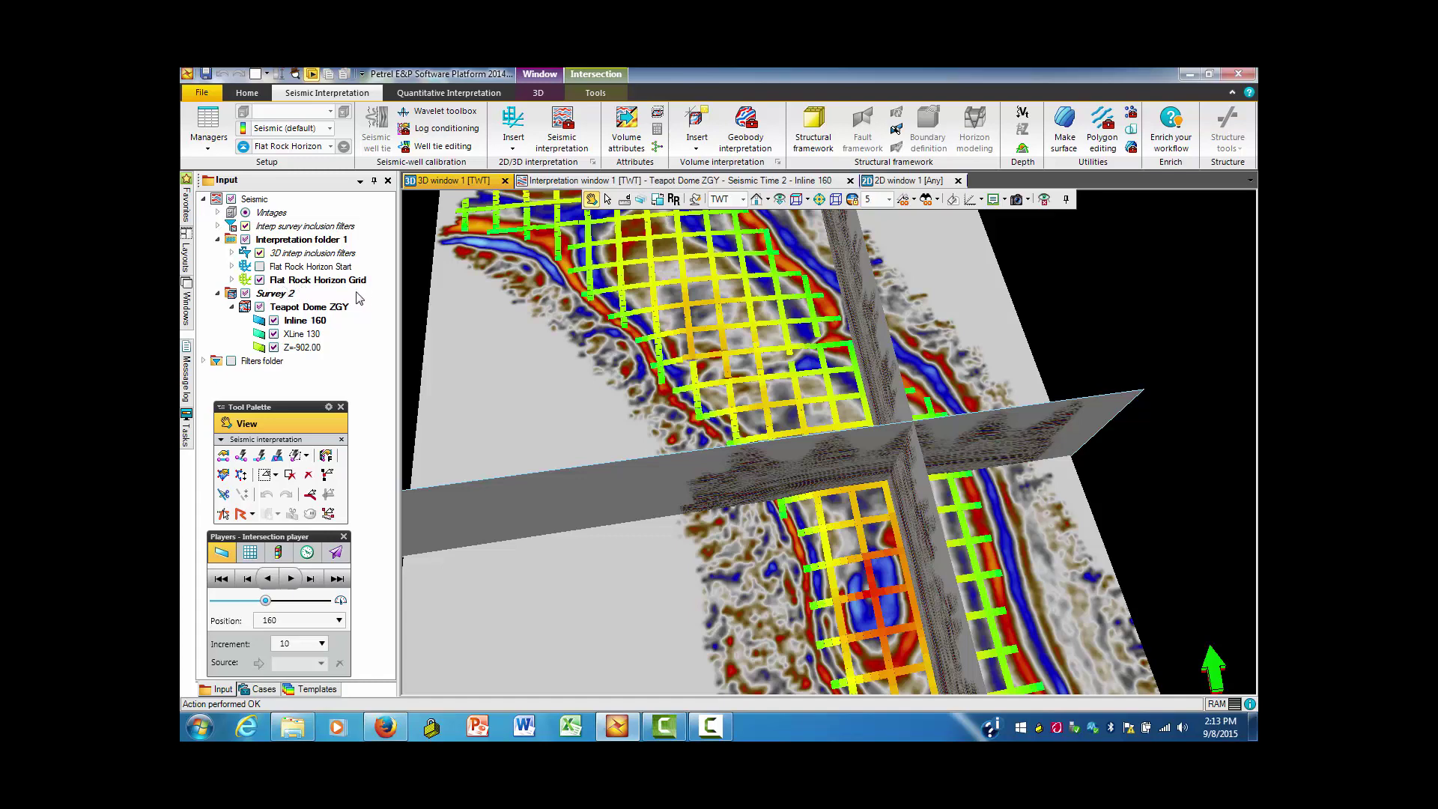
pyautogui.moveTo(831, 408)
pyautogui.mouseDown()
pyautogui.moveTo(846, 368)
pyautogui.moveTo(821, 369)
pyautogui.moveTo(826, 385)
pyautogui.mouseUp()
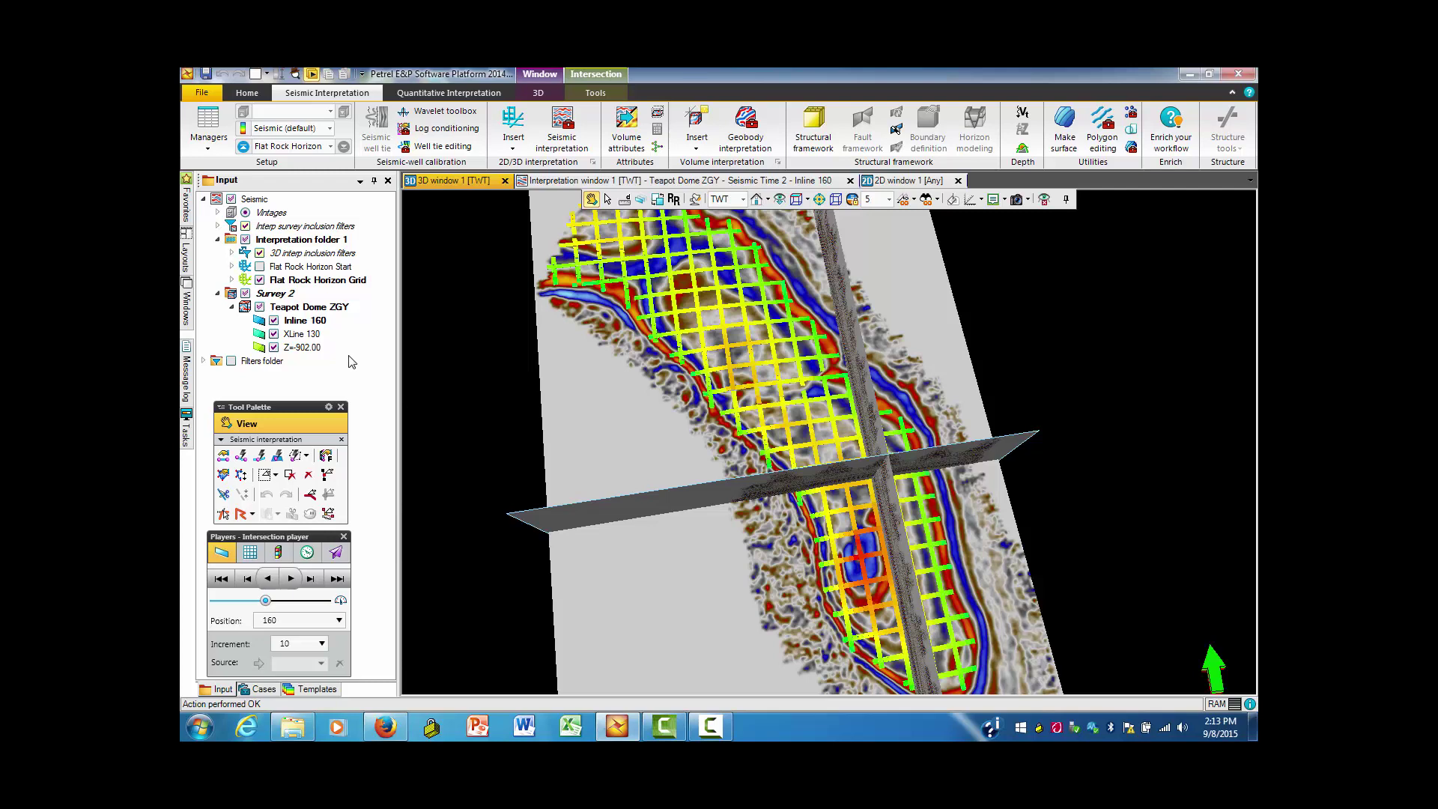
# Step: Start the Make surface process and set Flat Rock Horizon Grid as its main input
pyautogui.click(1067, 142)
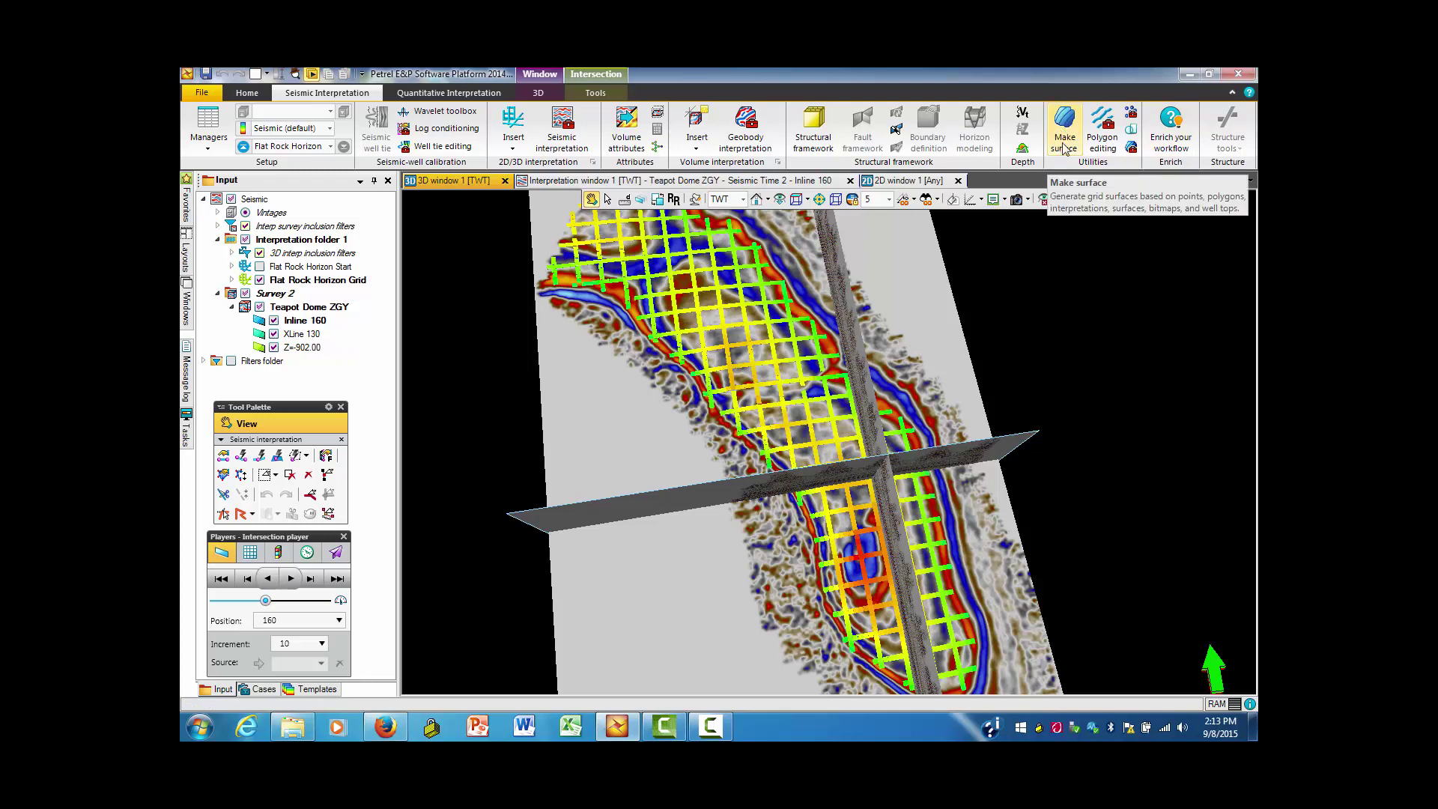
pyautogui.click(1067, 126)
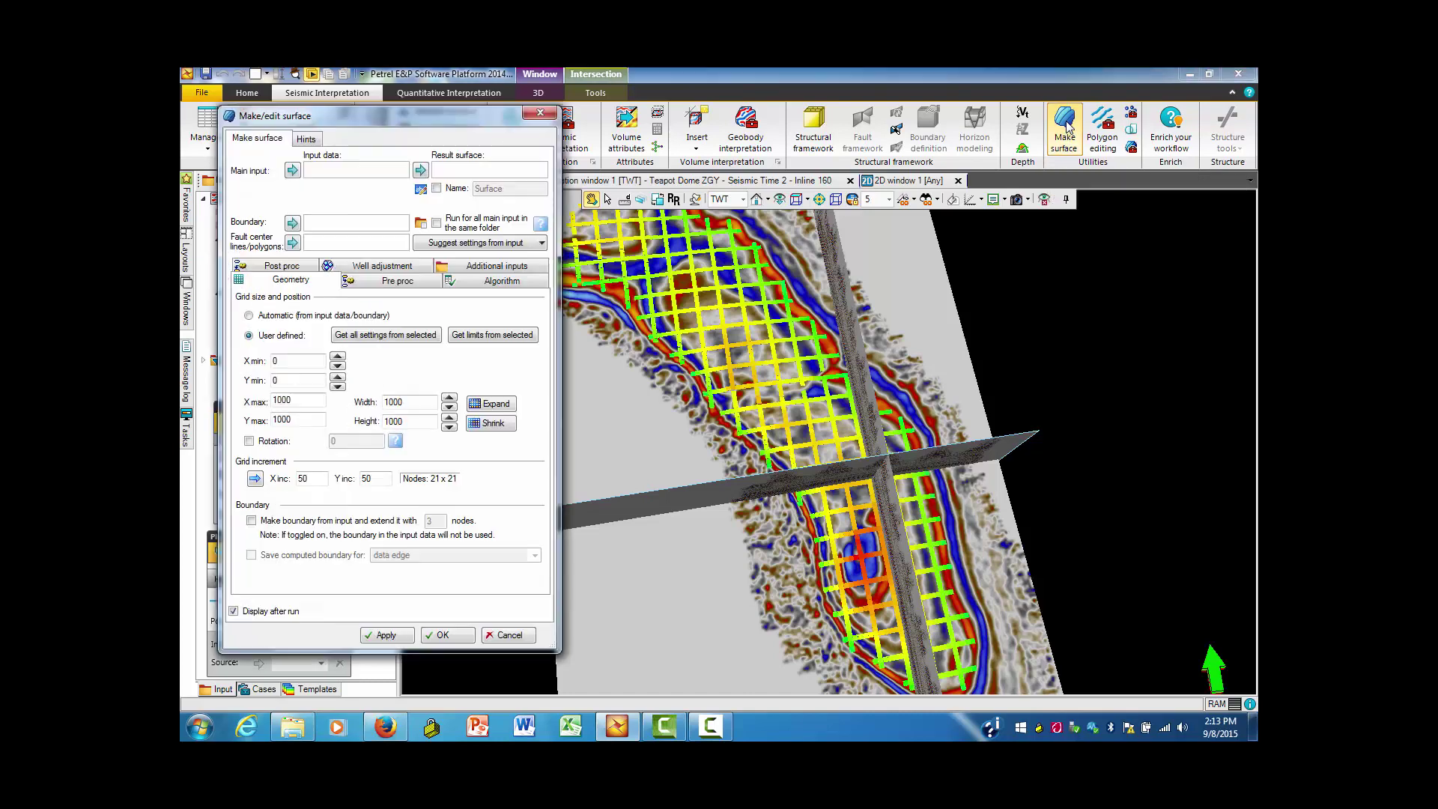
pyautogui.moveTo(452, 119); pyautogui.dragTo(591, 149)
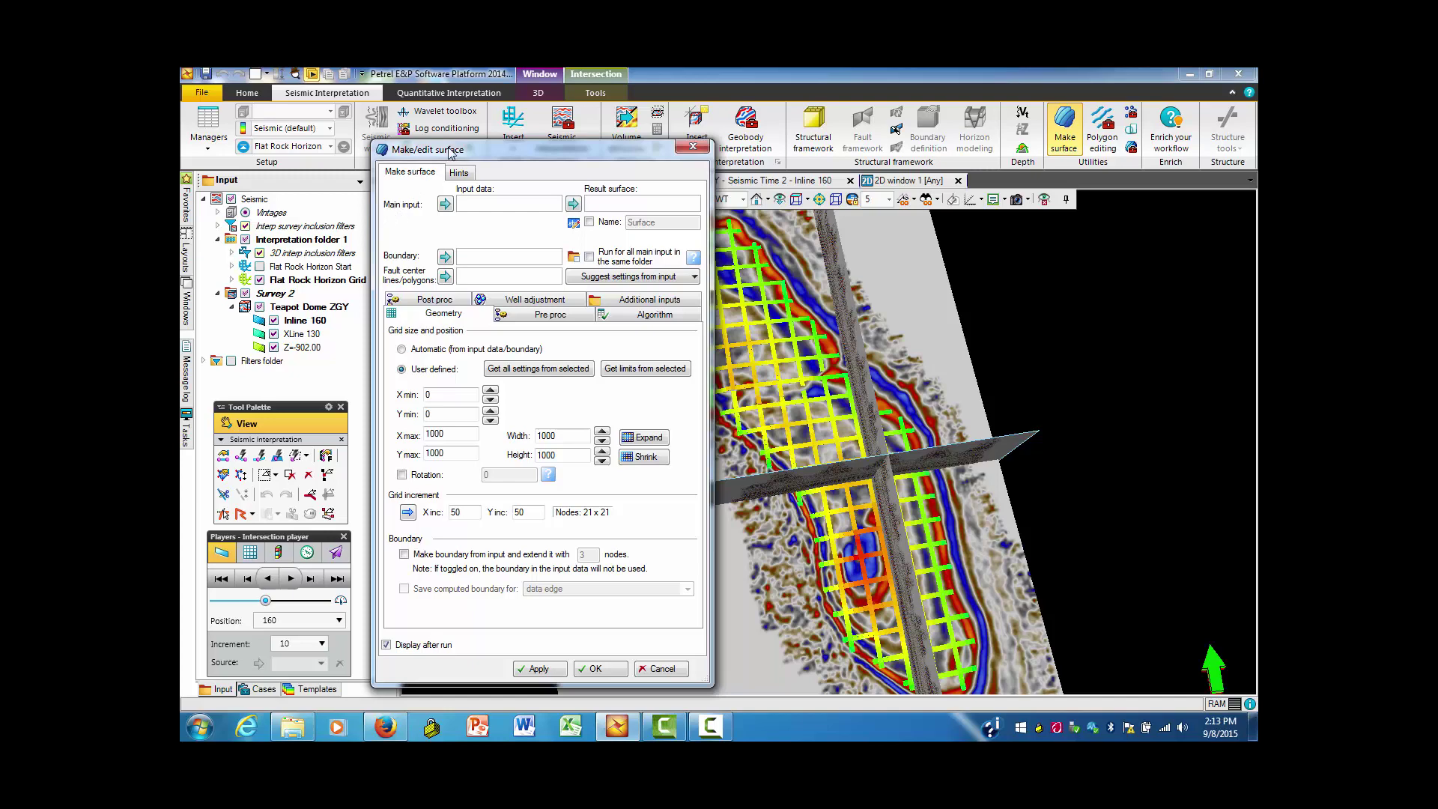
pyautogui.moveTo(448, 153); pyautogui.dragTo(467, 147)
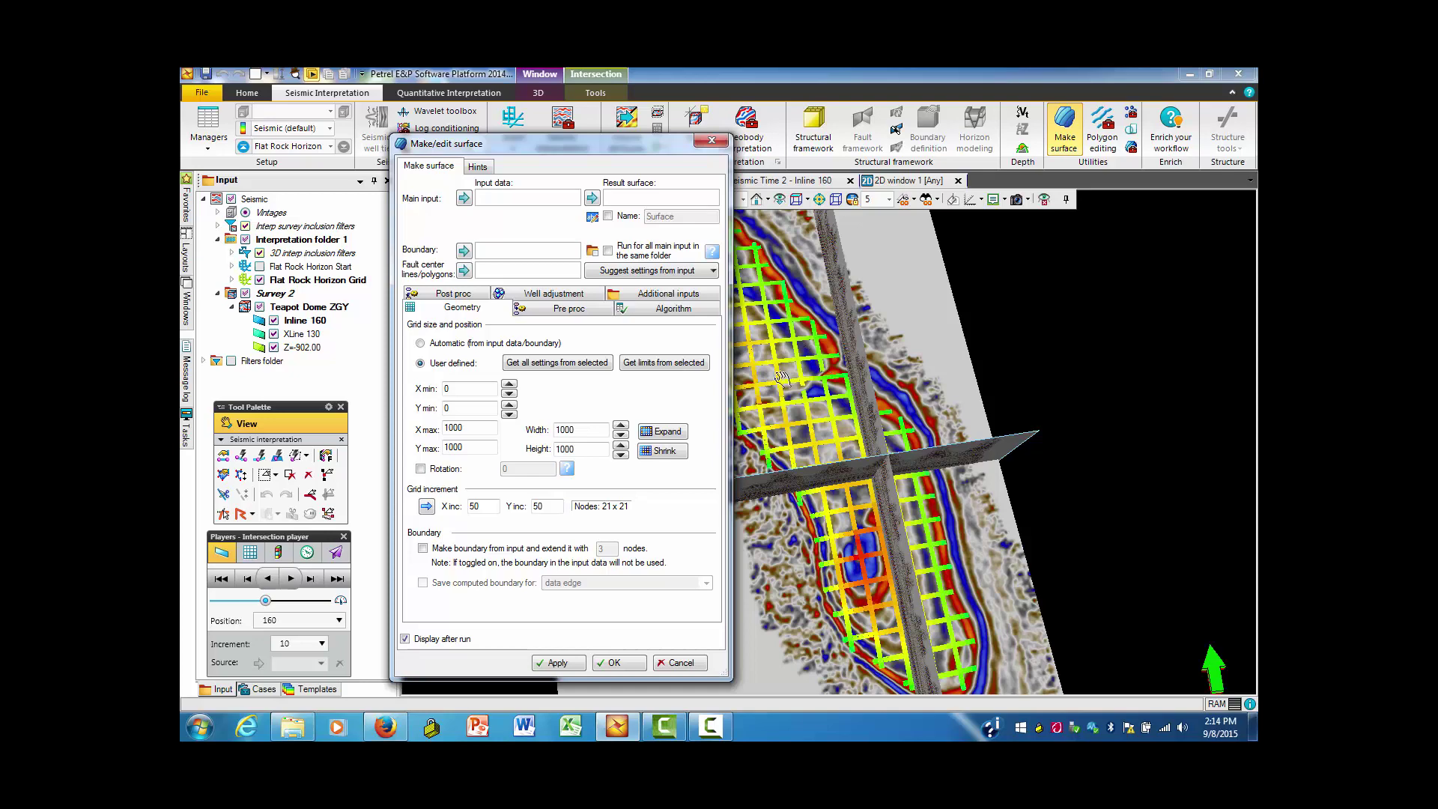
pyautogui.click(295, 281)
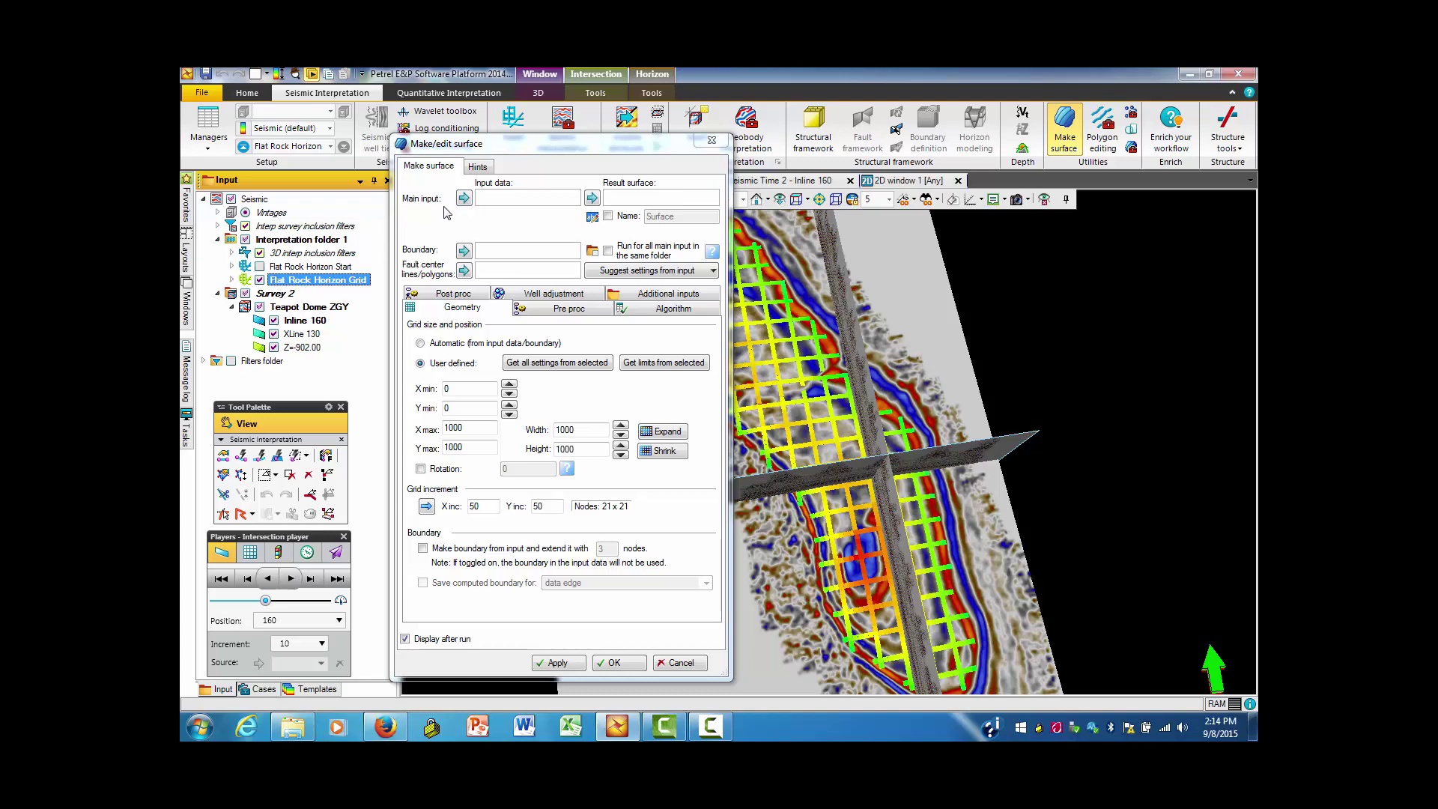
pyautogui.click(464, 199)
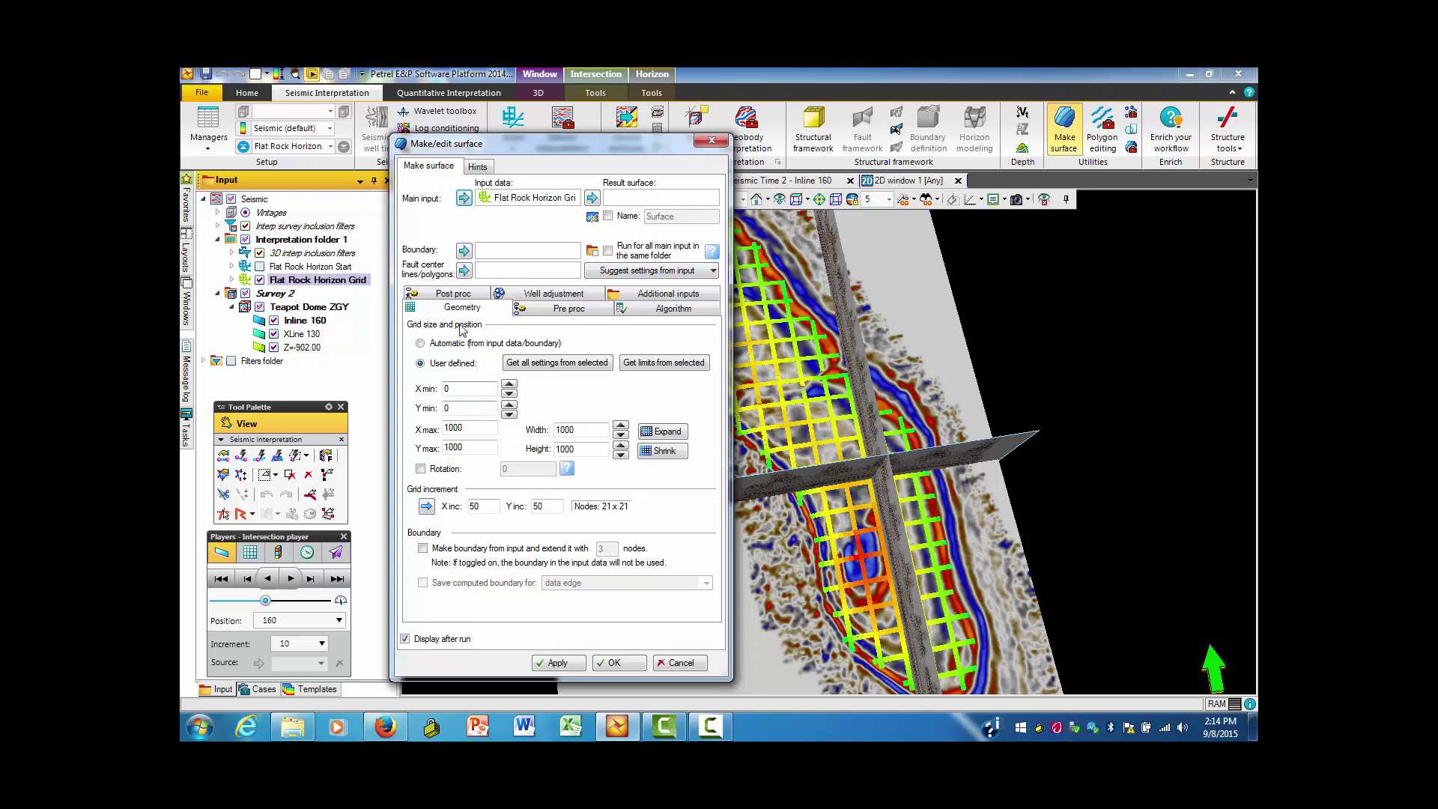
# Step: Generate the surface with automatic grid size and position and a boundary made from the input, extended by 3 nodes
pyautogui.click(420, 344)
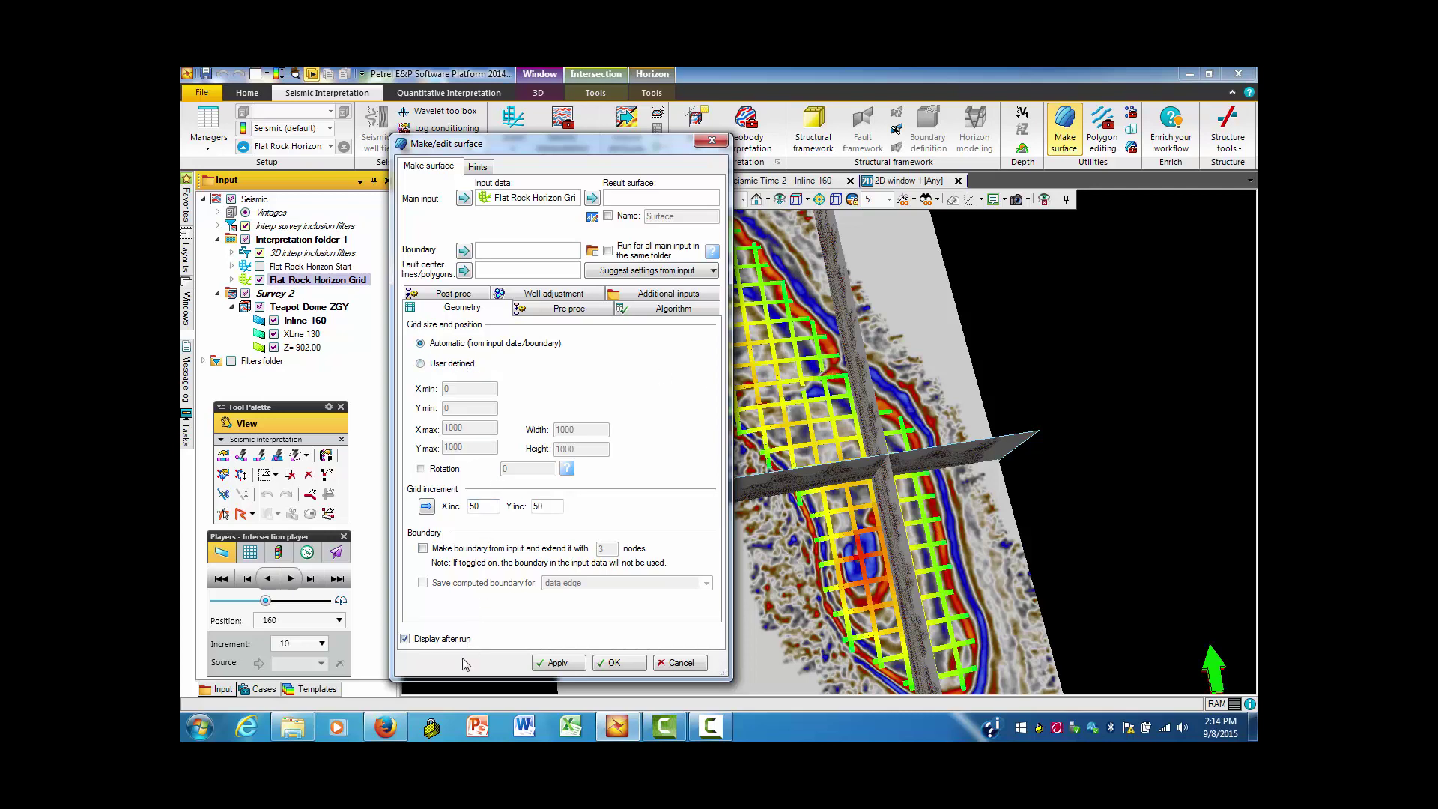
pyautogui.click(422, 549)
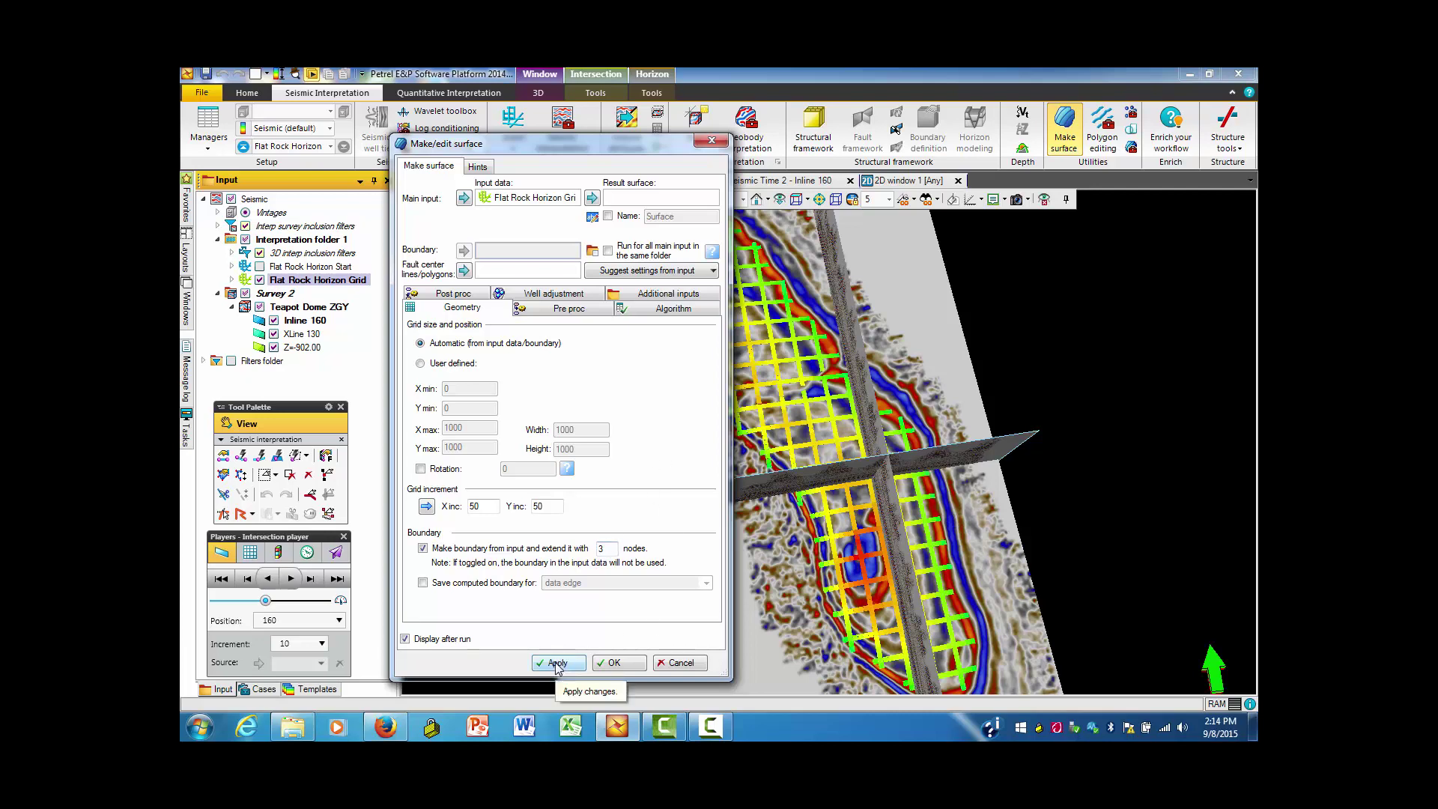
pyautogui.click(611, 663)
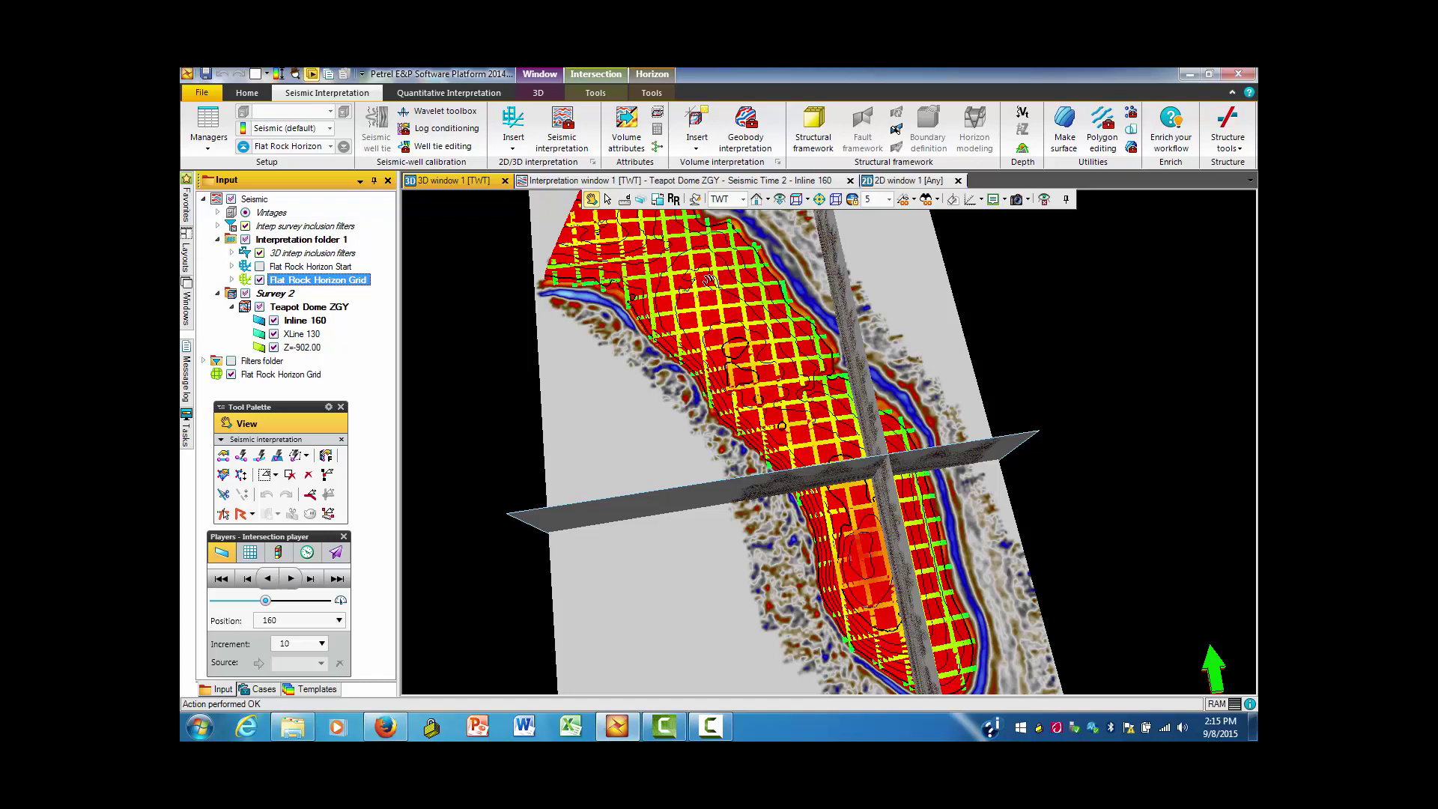
# Step: Hide the Flat Rock Horizon Grid interpretation and the Z=-902.00 time slice, leaving the new surface with the inline and crossline in 3D
pyautogui.click(259, 280)
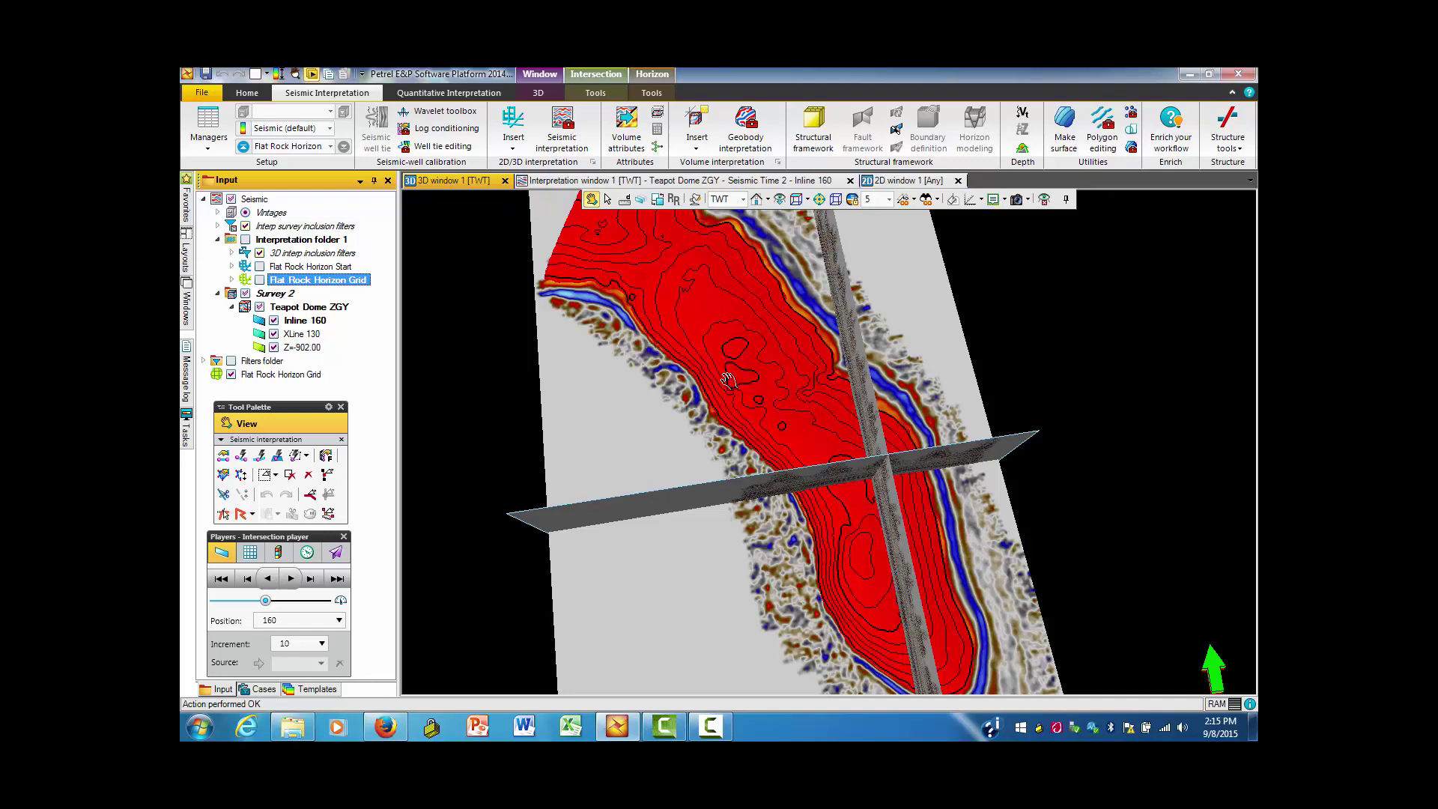
pyautogui.moveTo(832, 589); pyautogui.dragTo(674, 359)
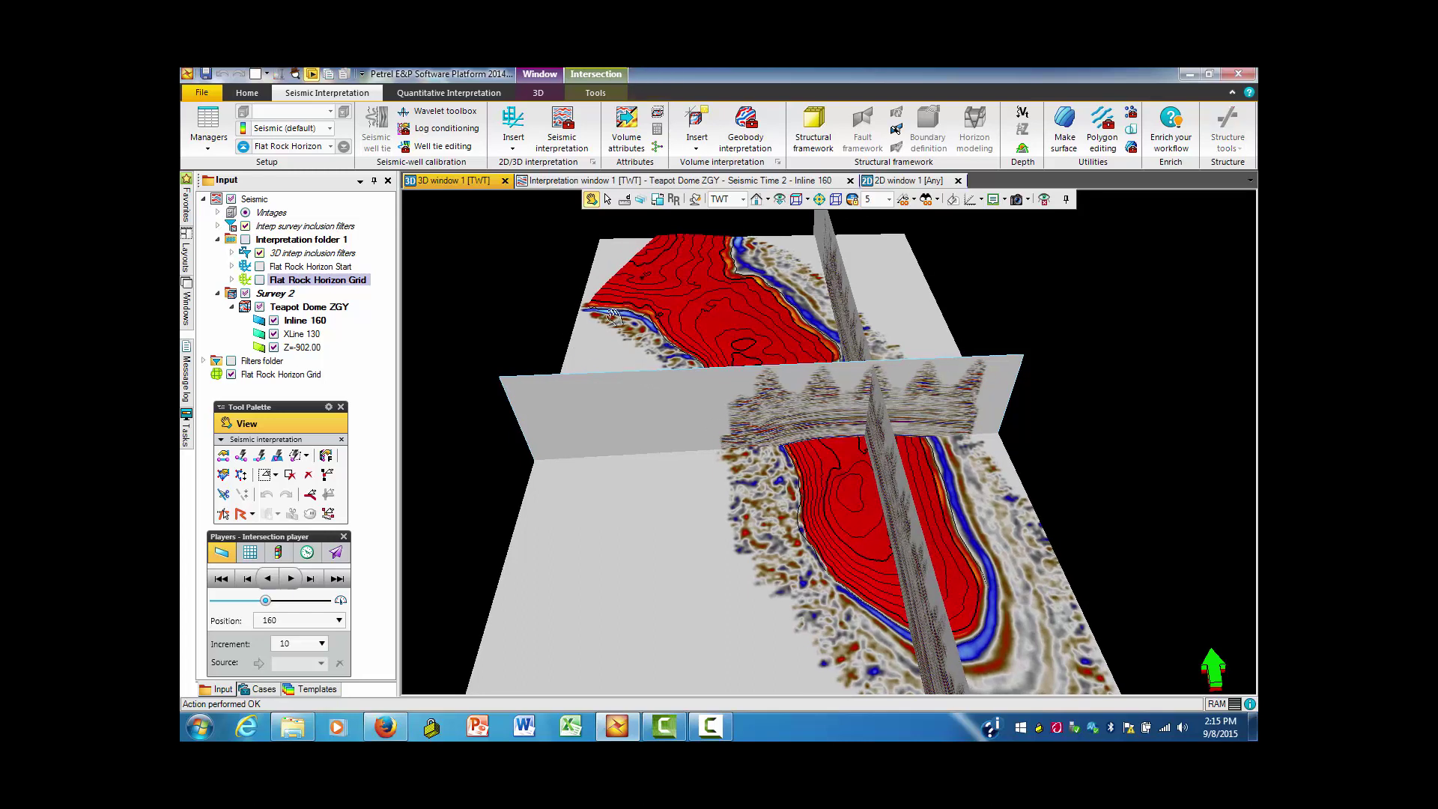
pyautogui.click(274, 346)
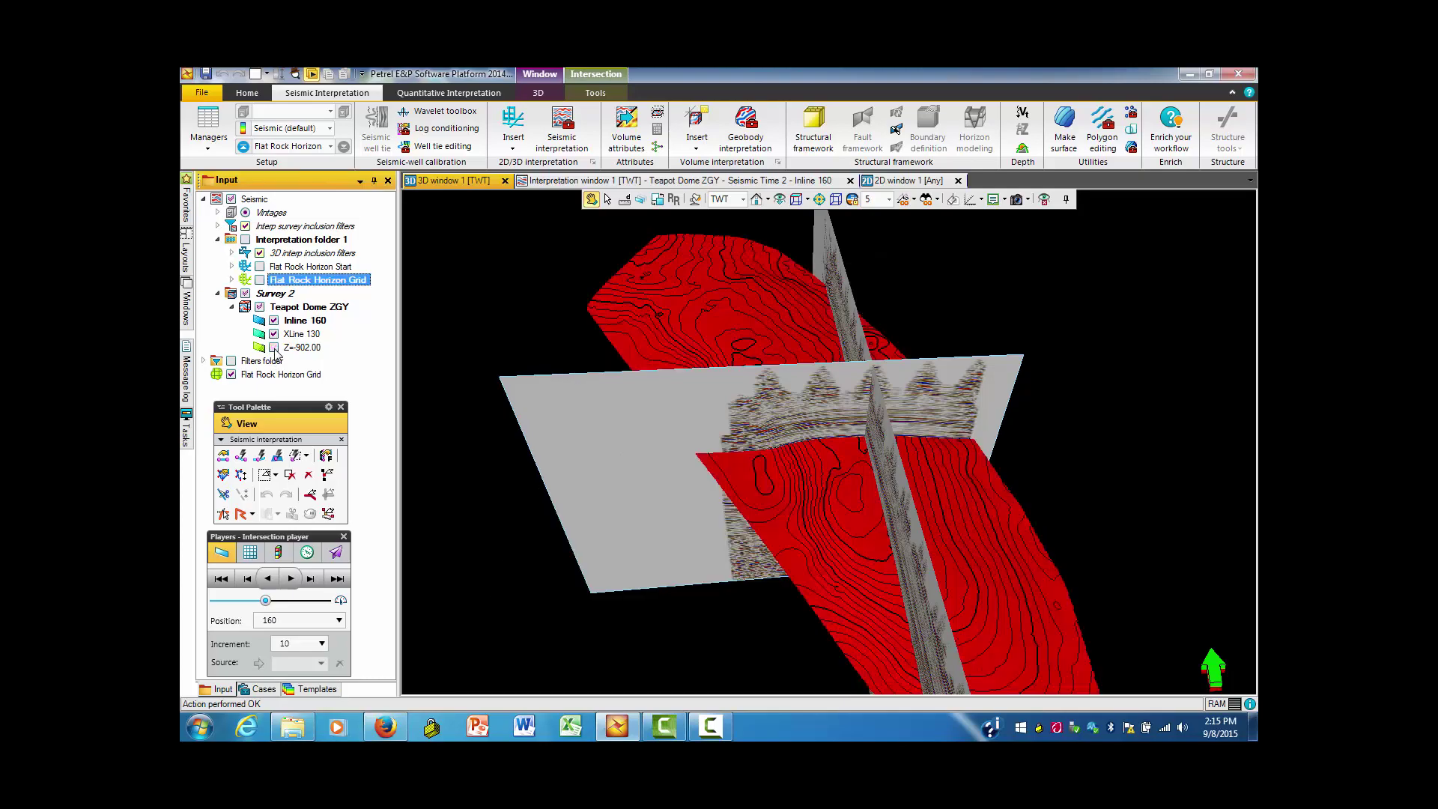
pyautogui.moveTo(898, 515); pyautogui.dragTo(863, 541)
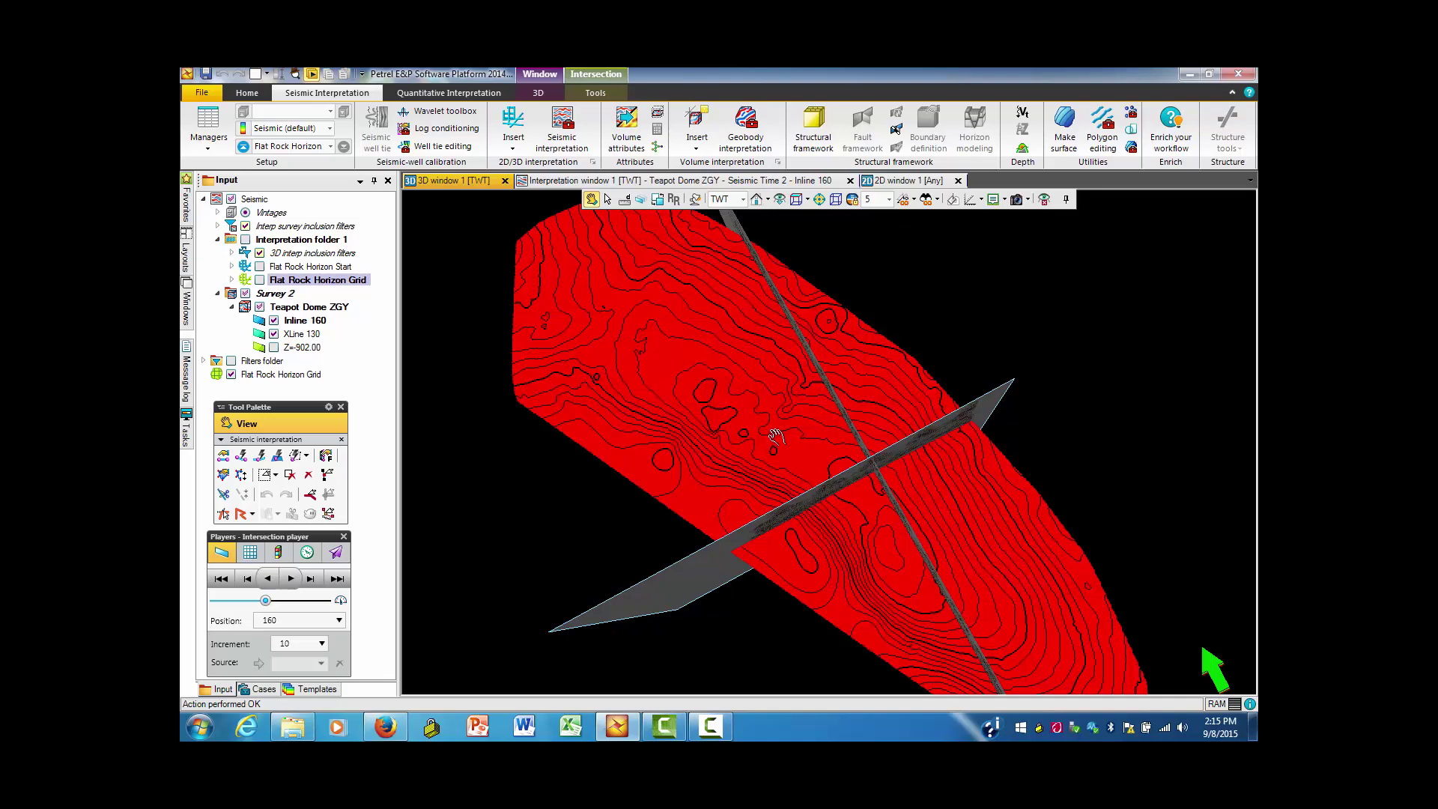
pyautogui.moveTo(771, 417); pyautogui.dragTo(804, 437)
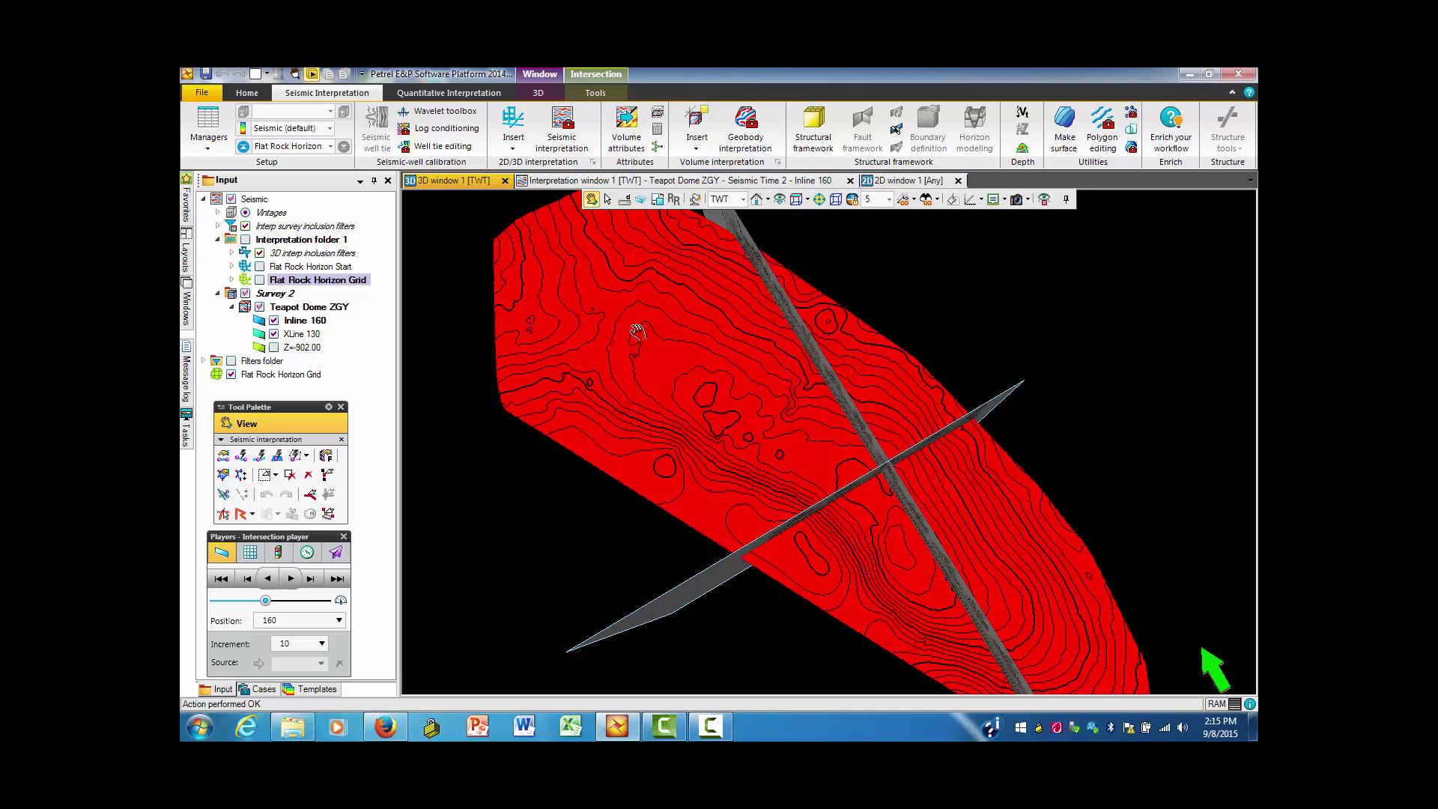
pyautogui.moveTo(638, 324); pyautogui.dragTo(641, 341)
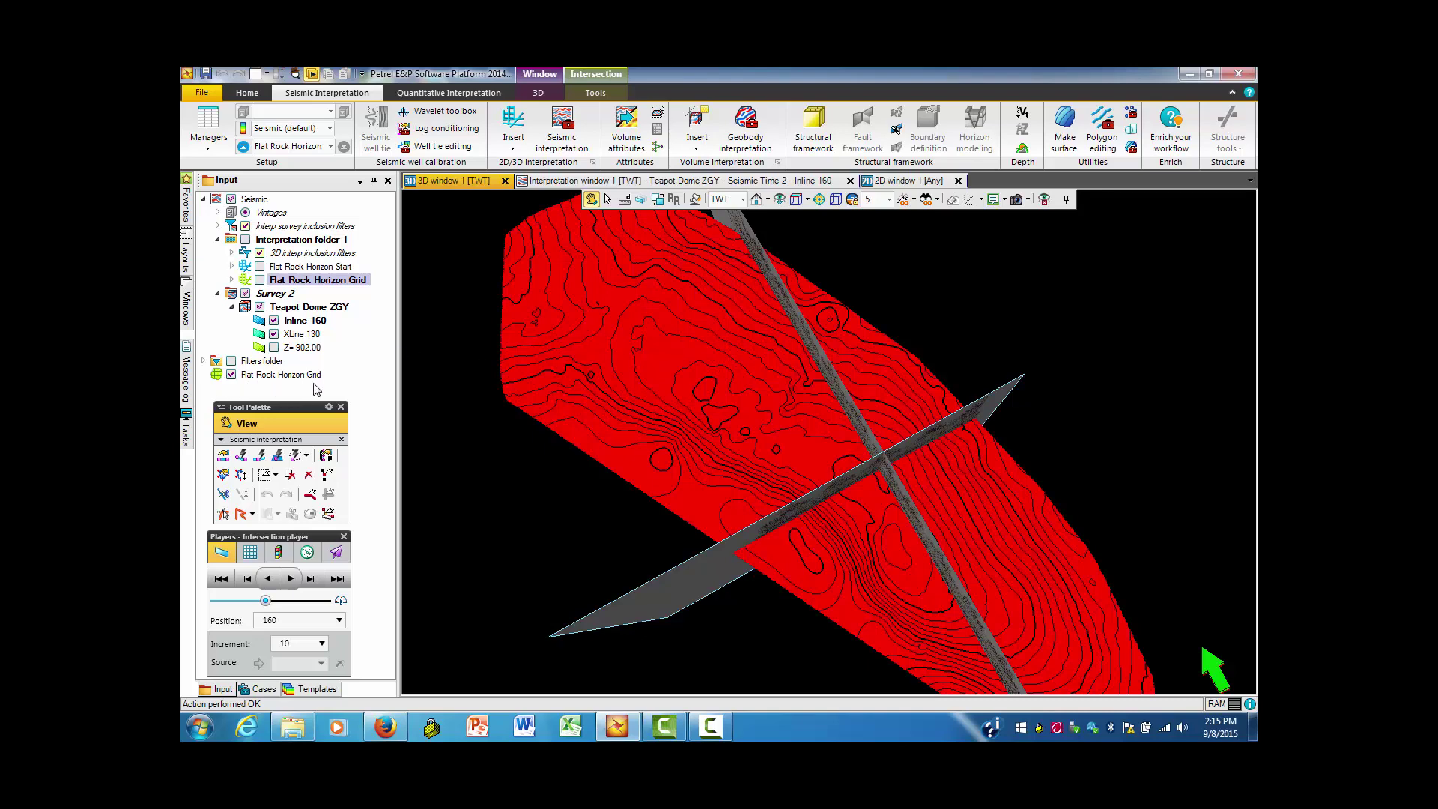
# Step: Open the settings of the new surface and change its name to Flat Rock Surface Grid
pyautogui.doubleClick(265, 375)
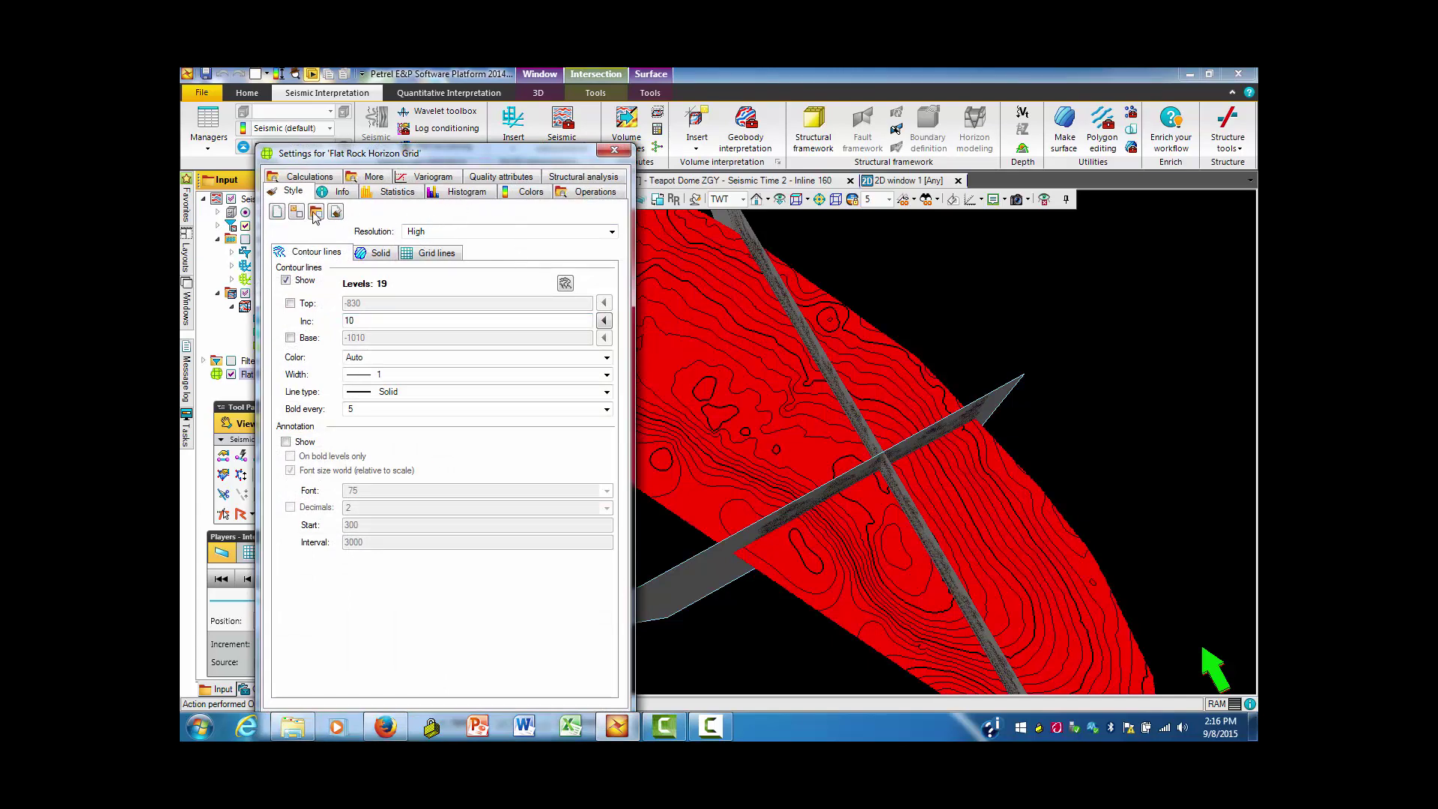
pyautogui.click(335, 193)
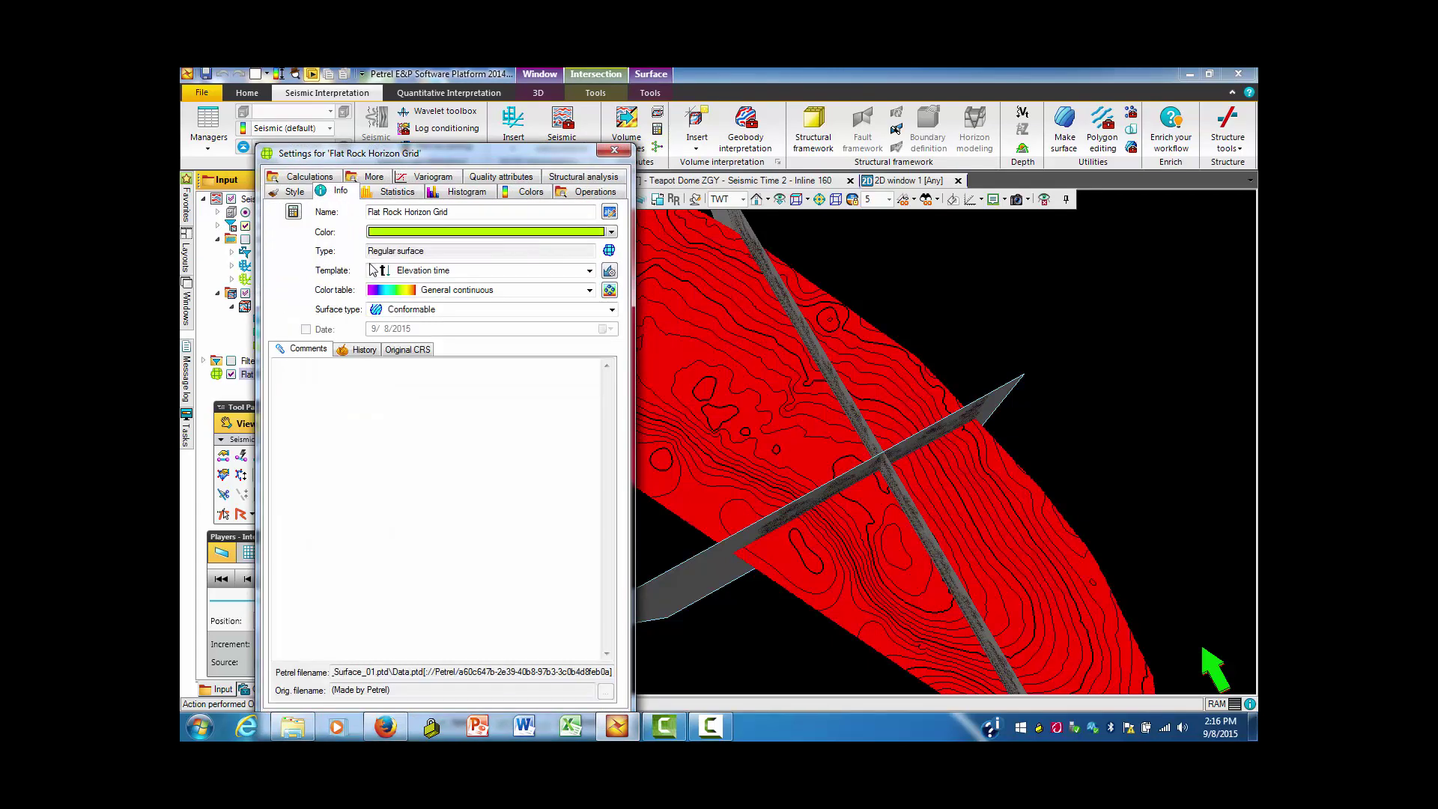
pyautogui.doubleClick(419, 213)
pyautogui.write('Sand')
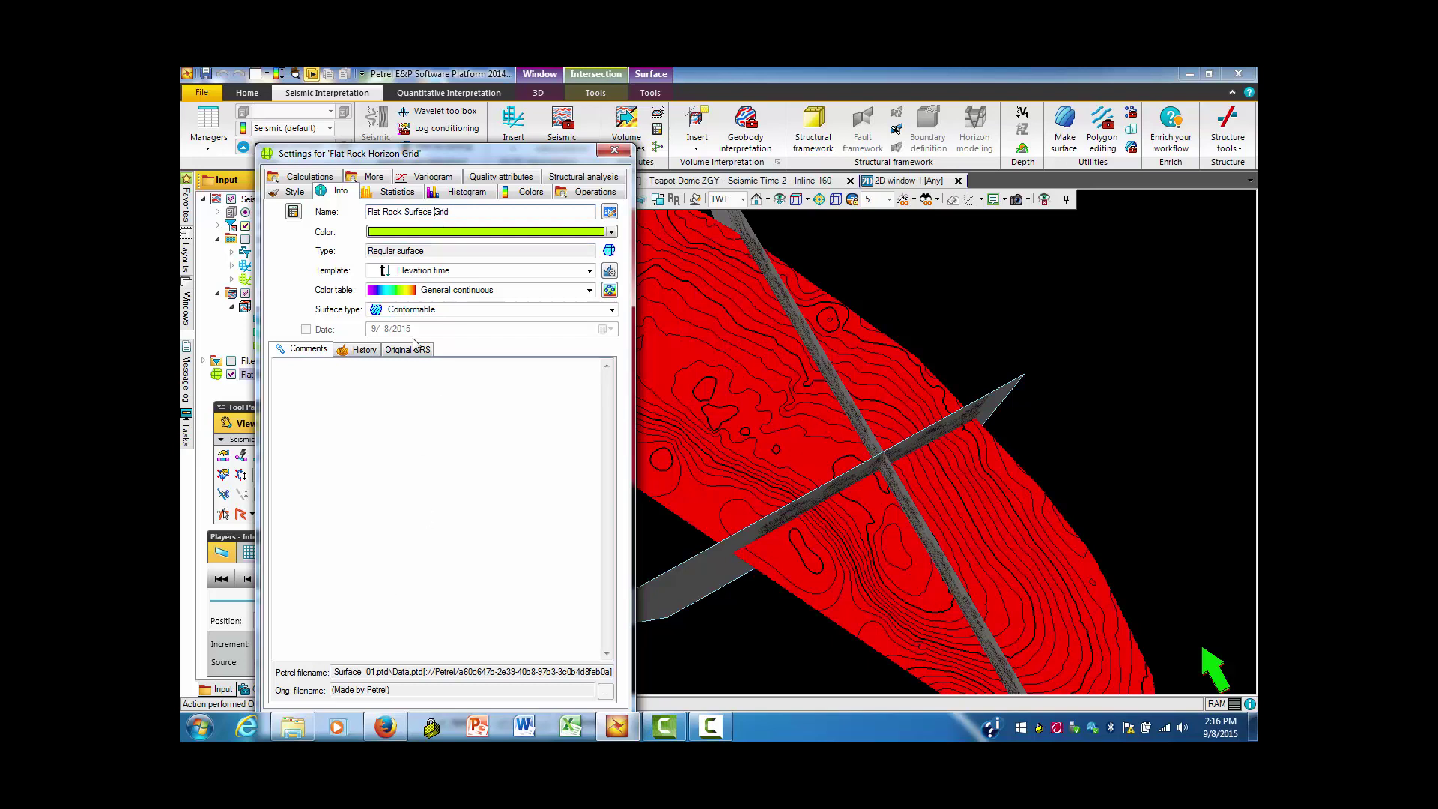
# Step: Give the surface a local color table auto-scaled to the data and apply the settings
pyautogui.click(528, 193)
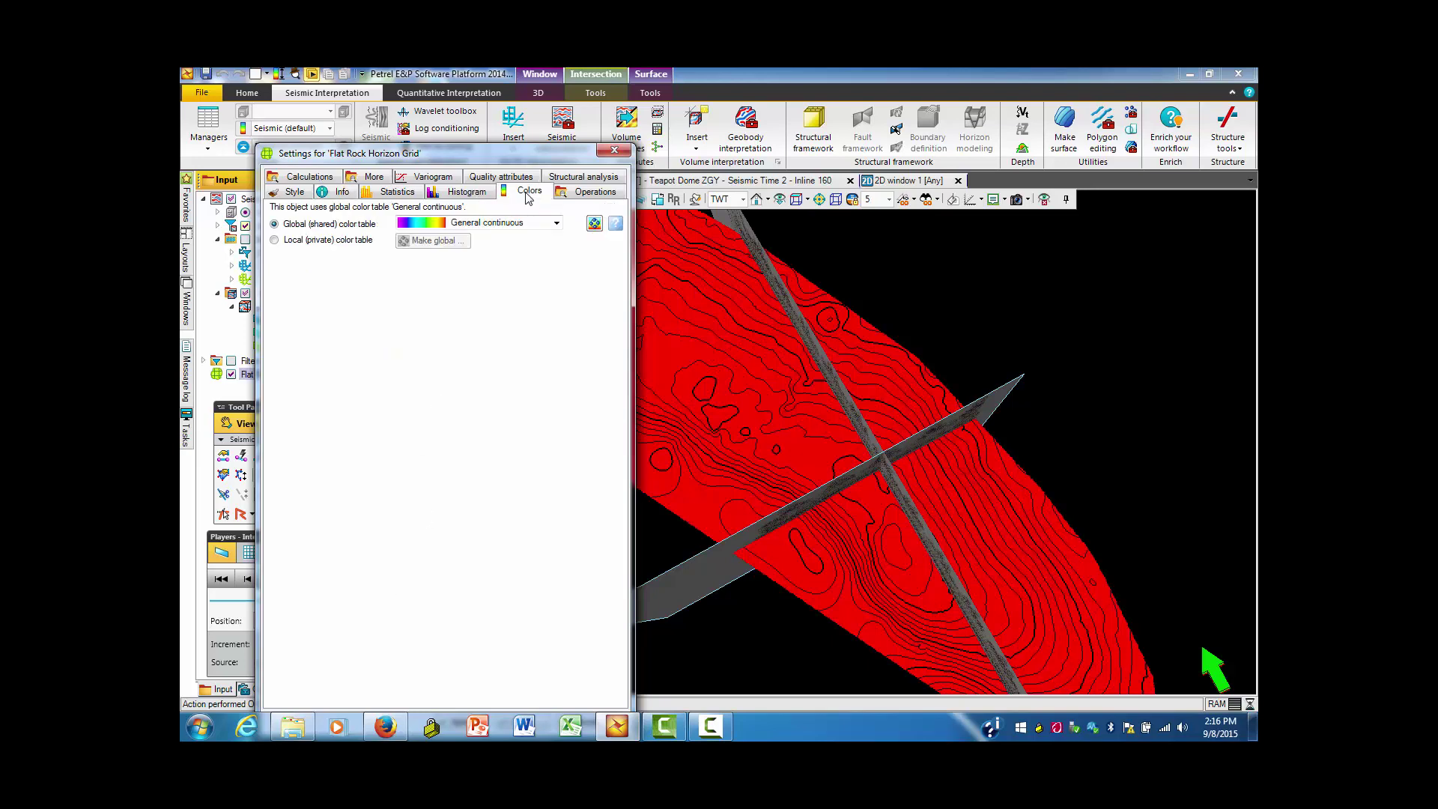
pyautogui.click(274, 240)
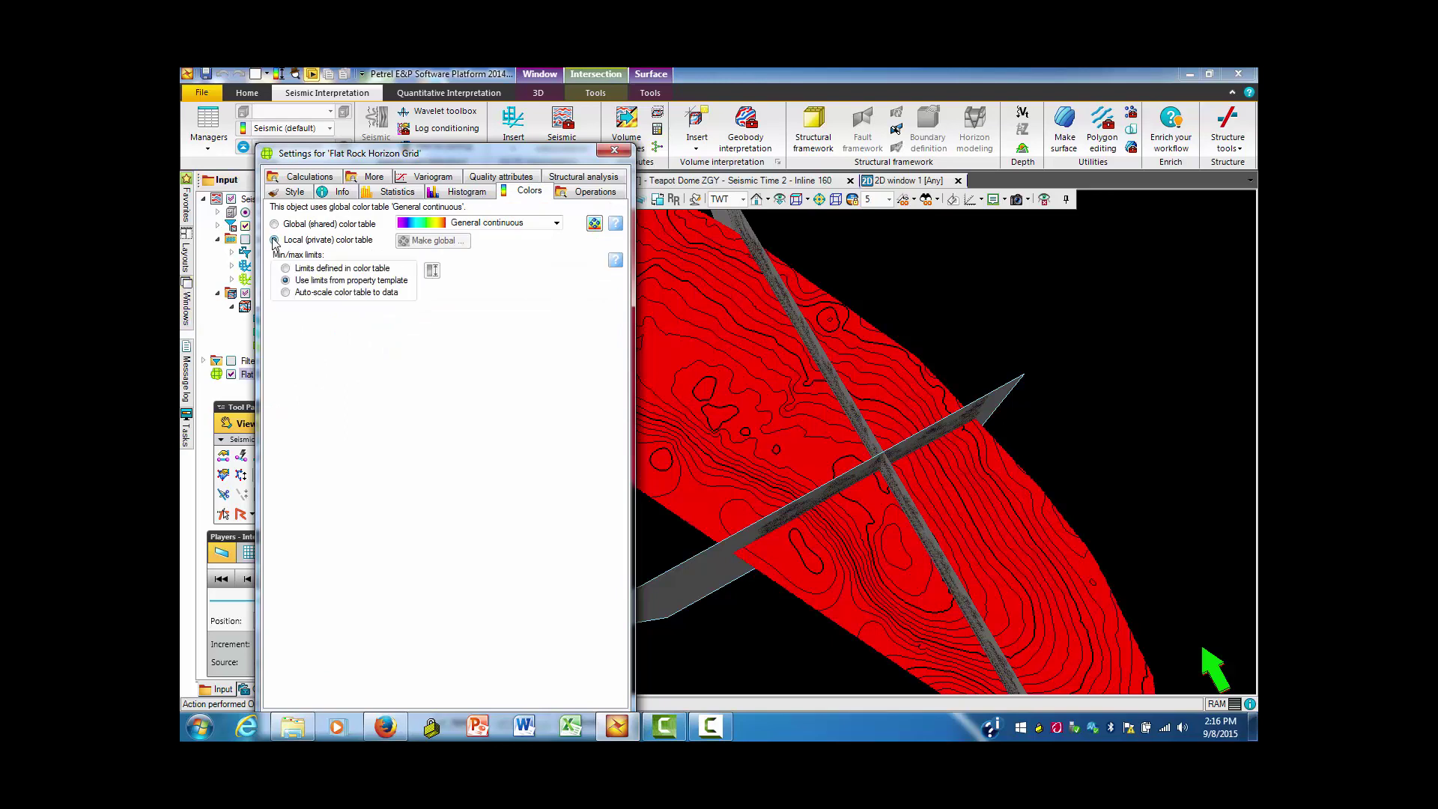
pyautogui.click(286, 293)
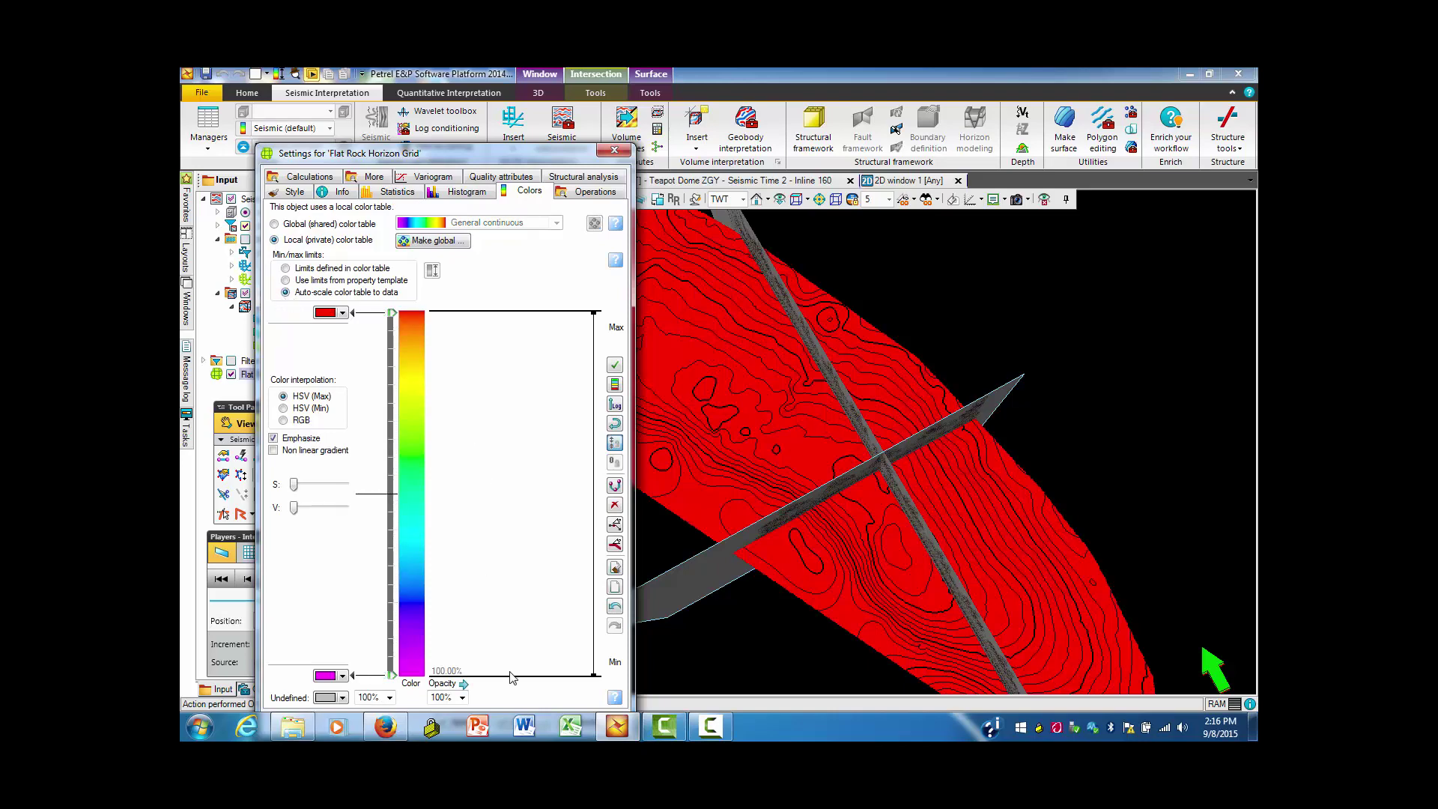
pyautogui.moveTo(544, 154); pyautogui.dragTo(566, 110)
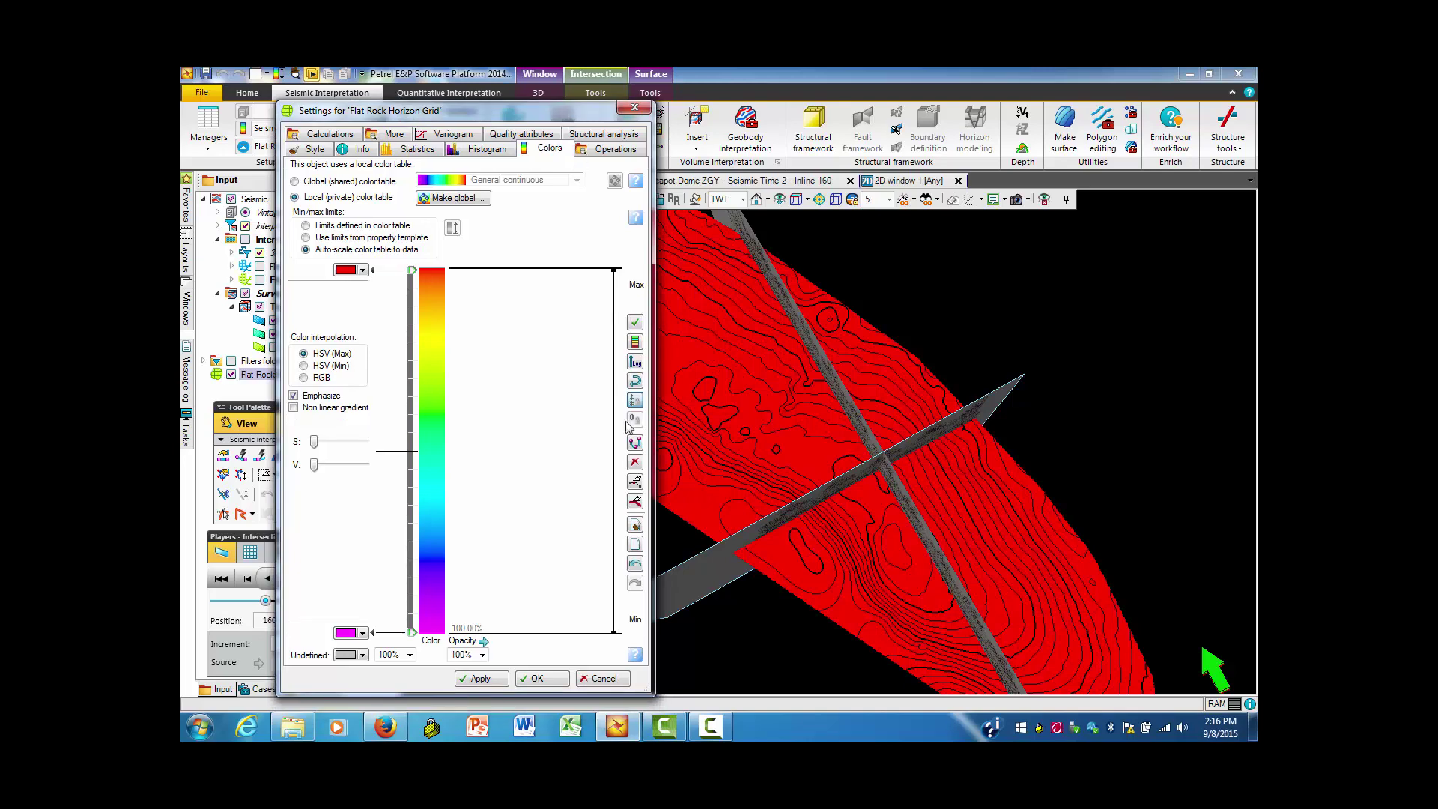
pyautogui.click(533, 678)
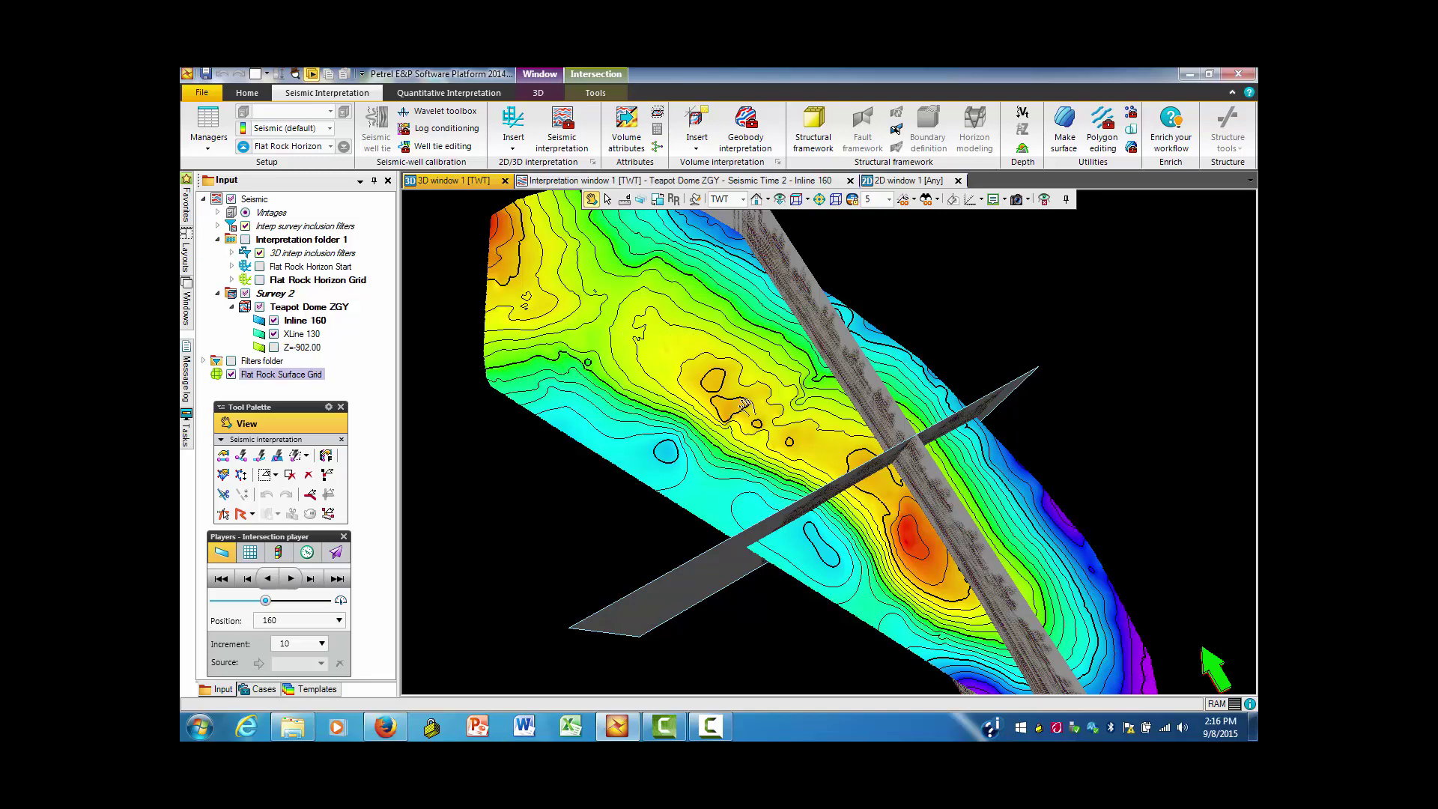
# Step: Set the 3D window's vertical exaggeration to 10 and inspect the colored surface against the inline and crossline
pyautogui.moveTo(746, 408); pyautogui.dragTo(743, 443)
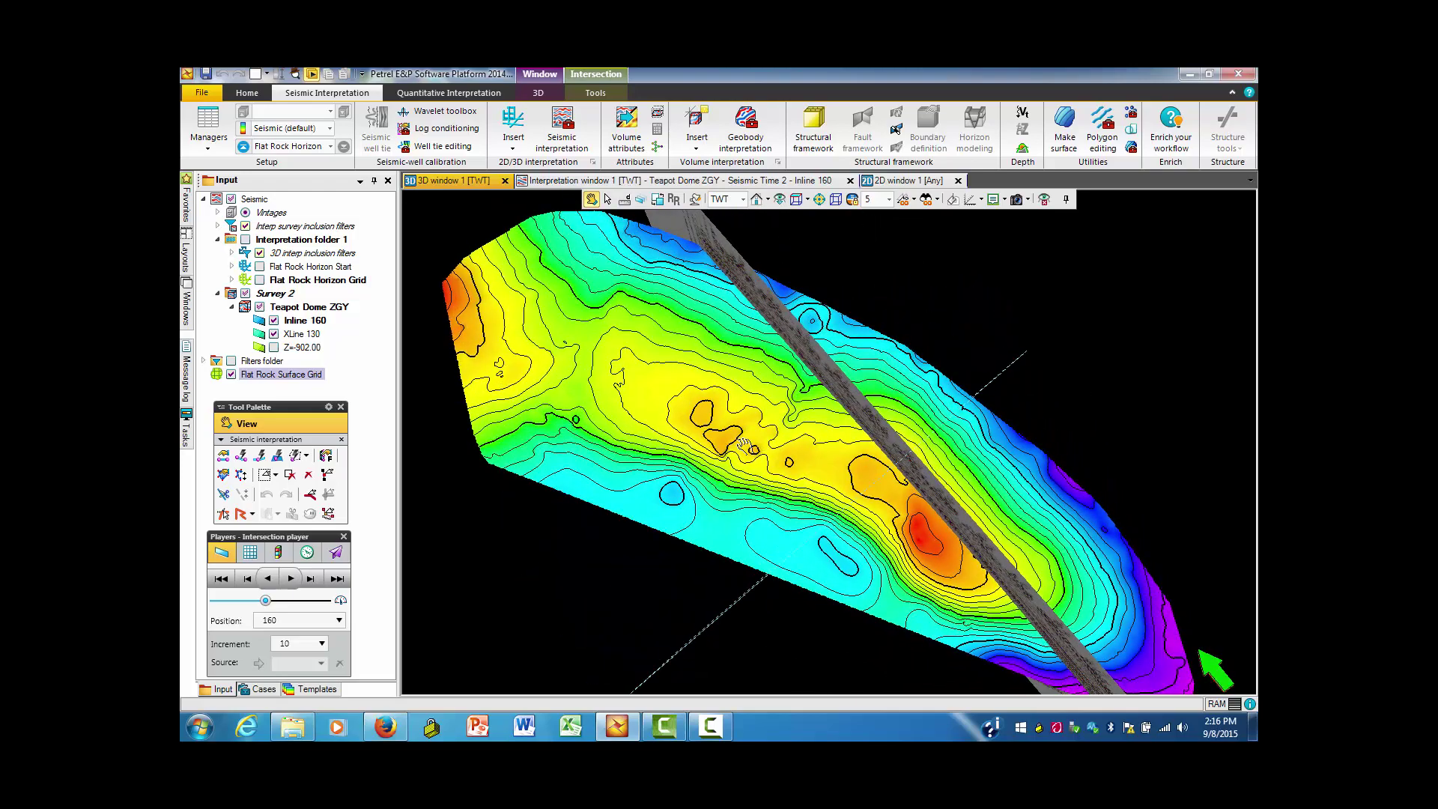
pyautogui.click(888, 200)
pyautogui.click(869, 255)
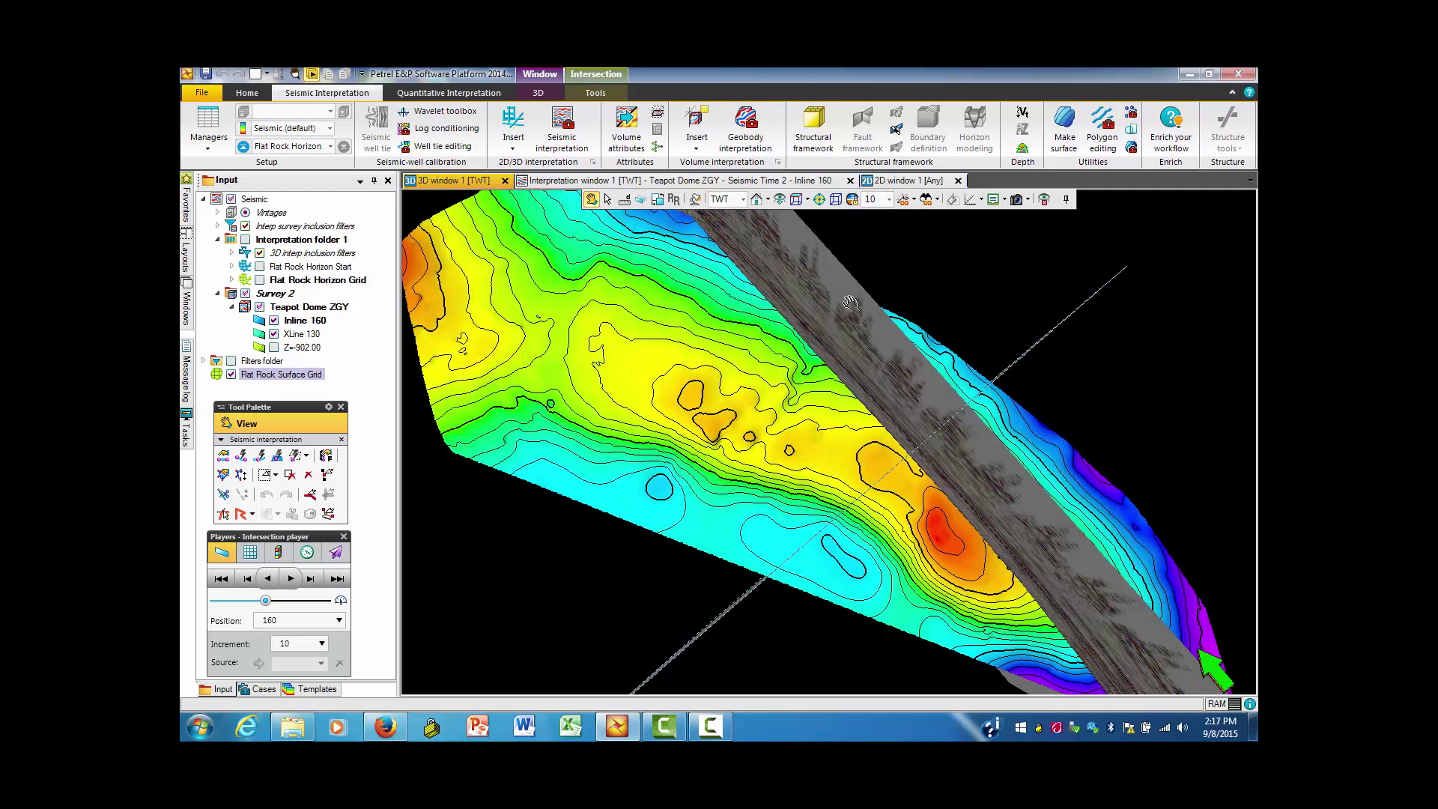
pyautogui.moveTo(829, 459); pyautogui.dragTo(901, 434)
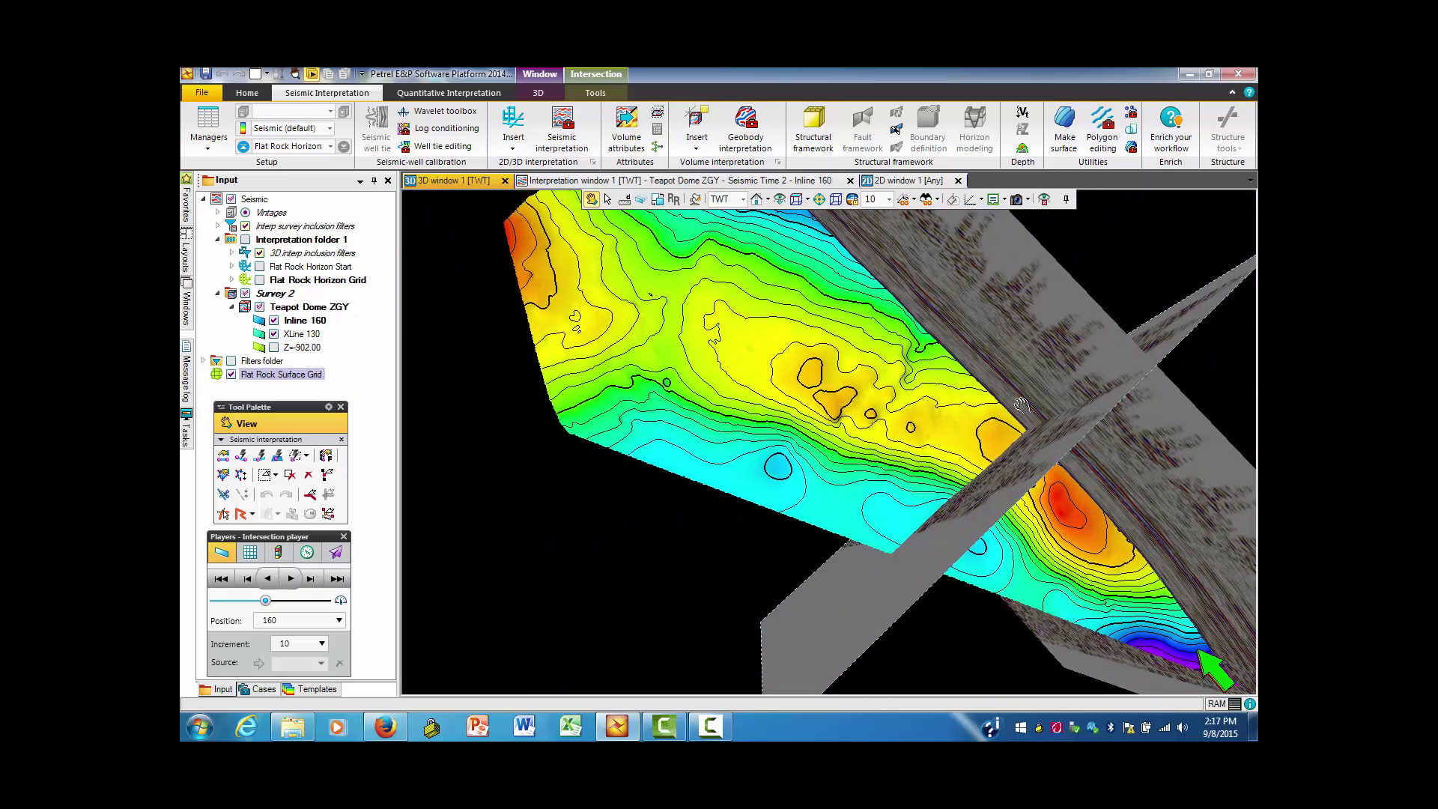
pyautogui.moveTo(1023, 402); pyautogui.dragTo(985, 268)
pyautogui.moveTo(696, 355); pyautogui.dragTo(739, 395)
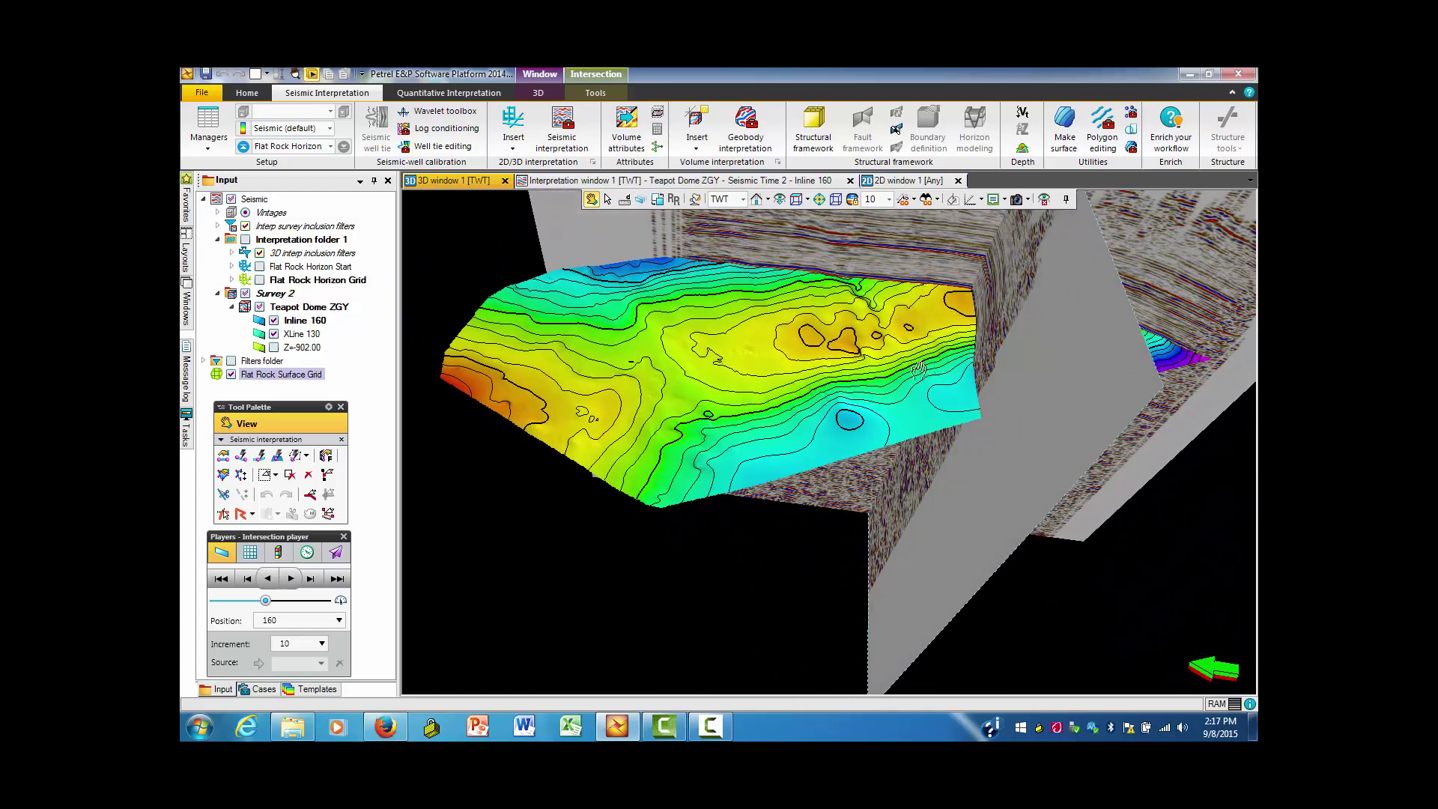
pyautogui.moveTo(915, 378); pyautogui.dragTo(880, 426)
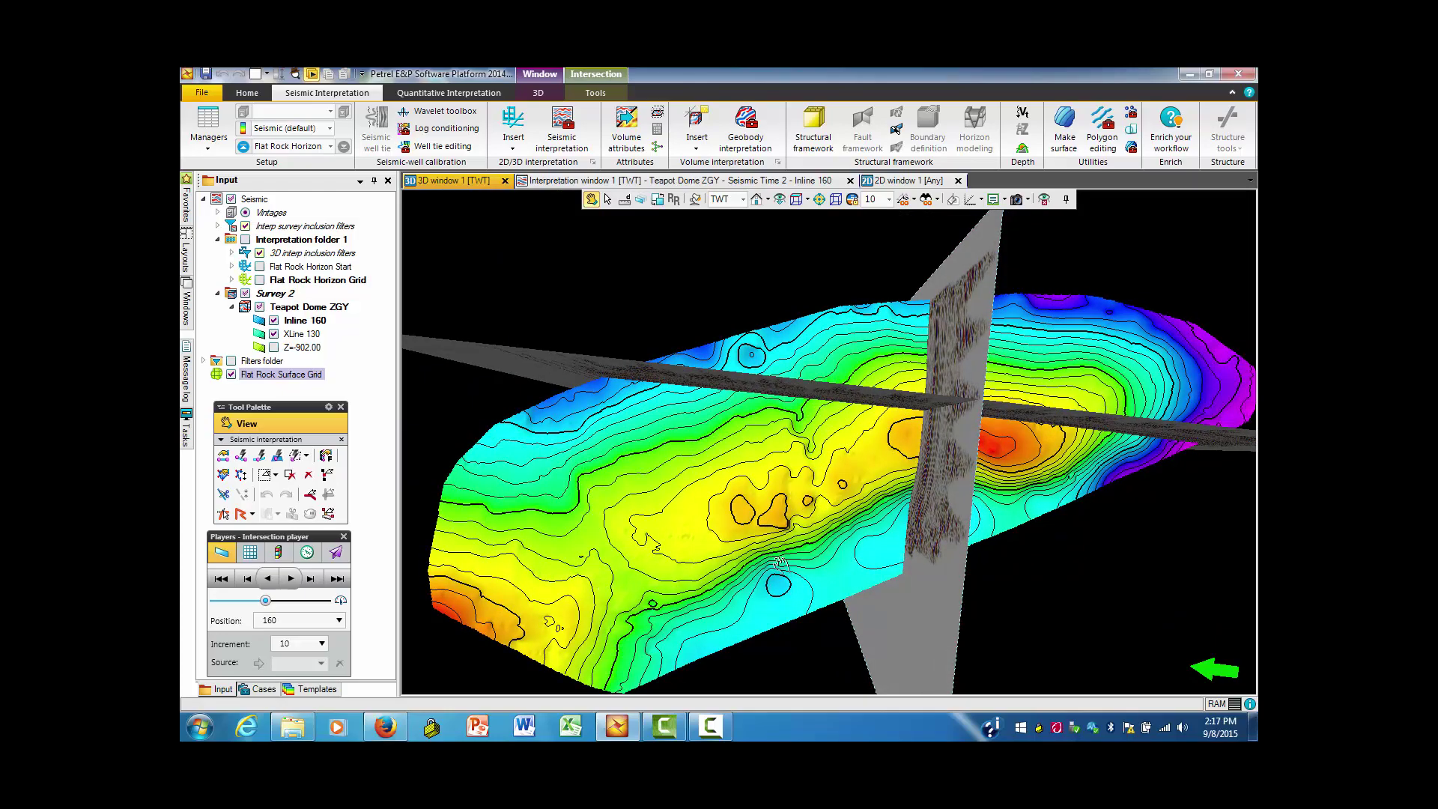
pyautogui.moveTo(882, 502); pyautogui.dragTo(873, 371)
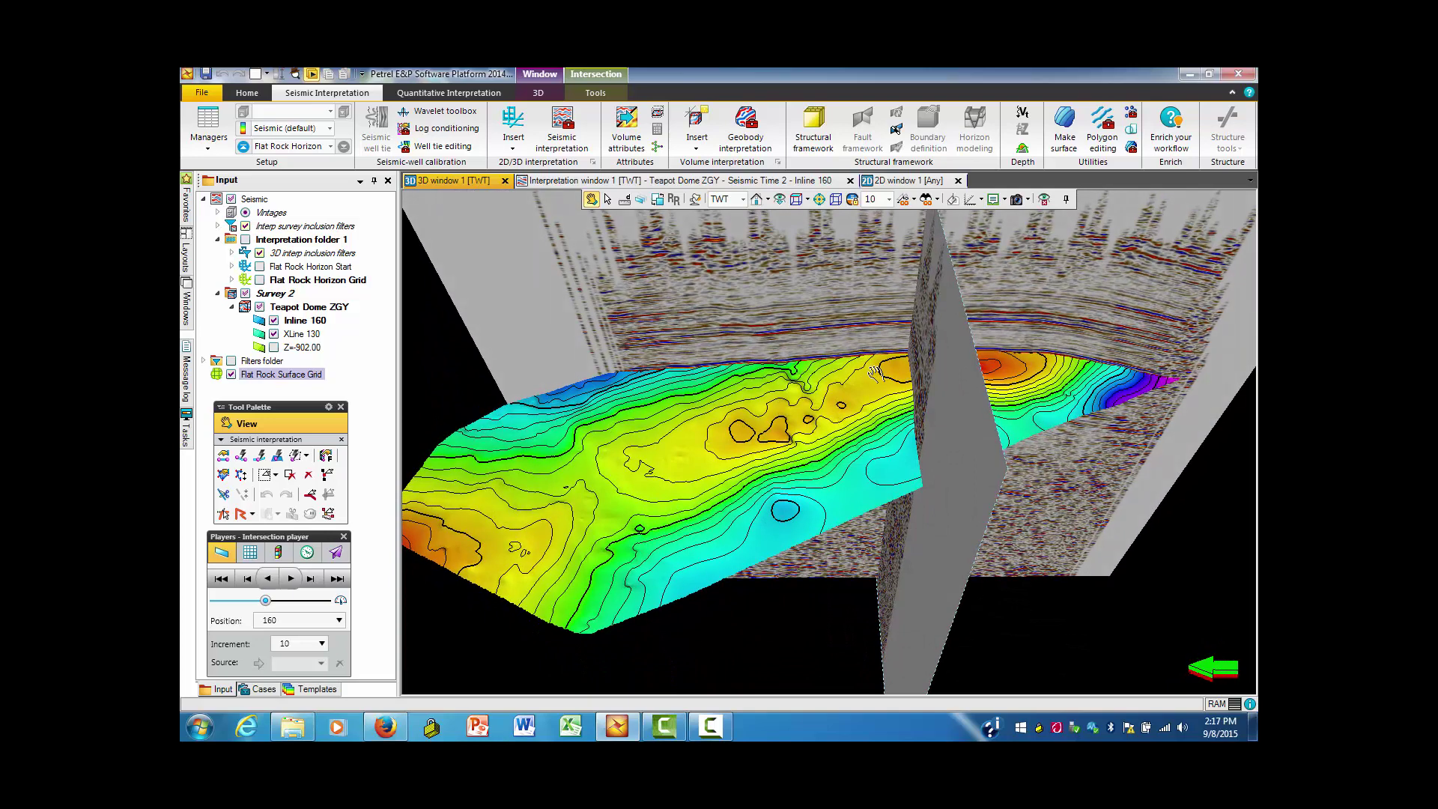